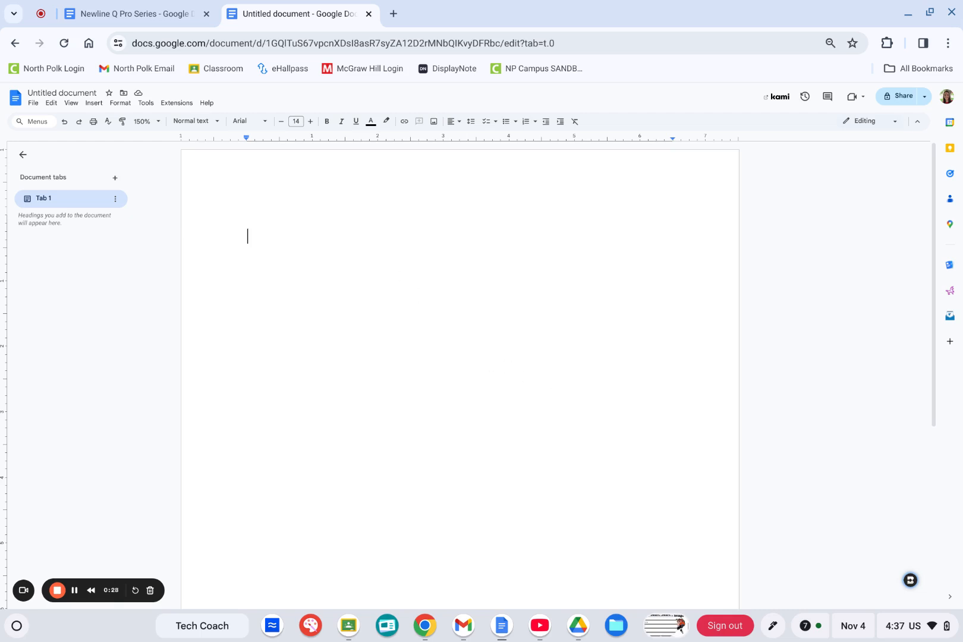
Insert a people smart chip for a colleague at the start of the document and preview its contact card.
text(@)
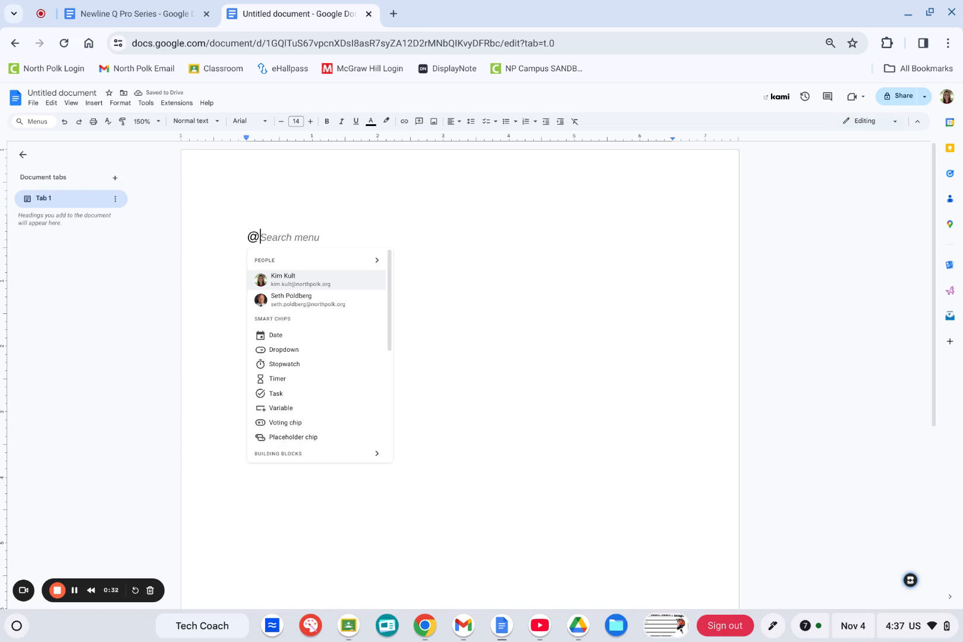
text(Lynd)
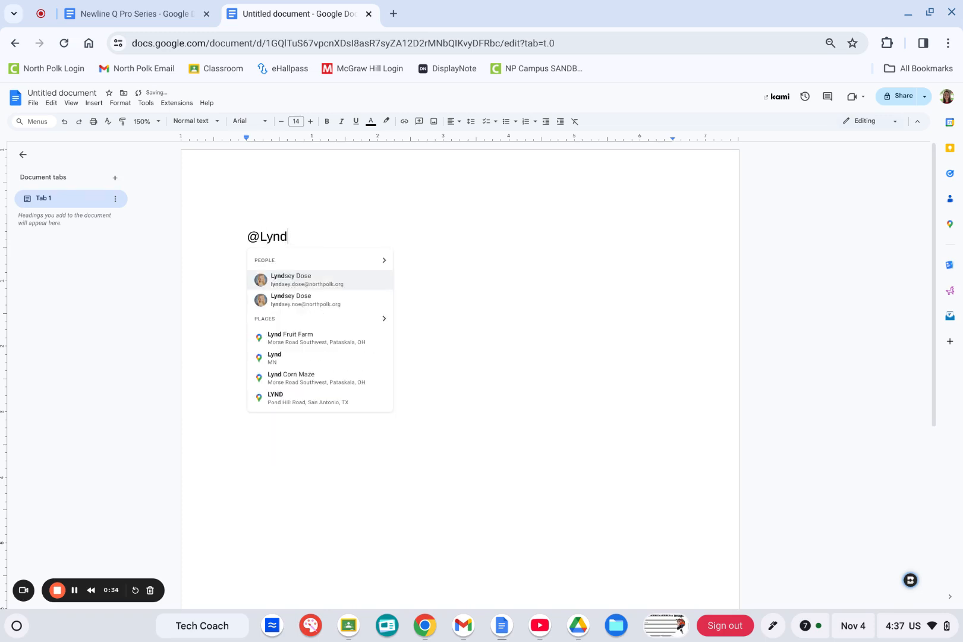
click(322, 280)
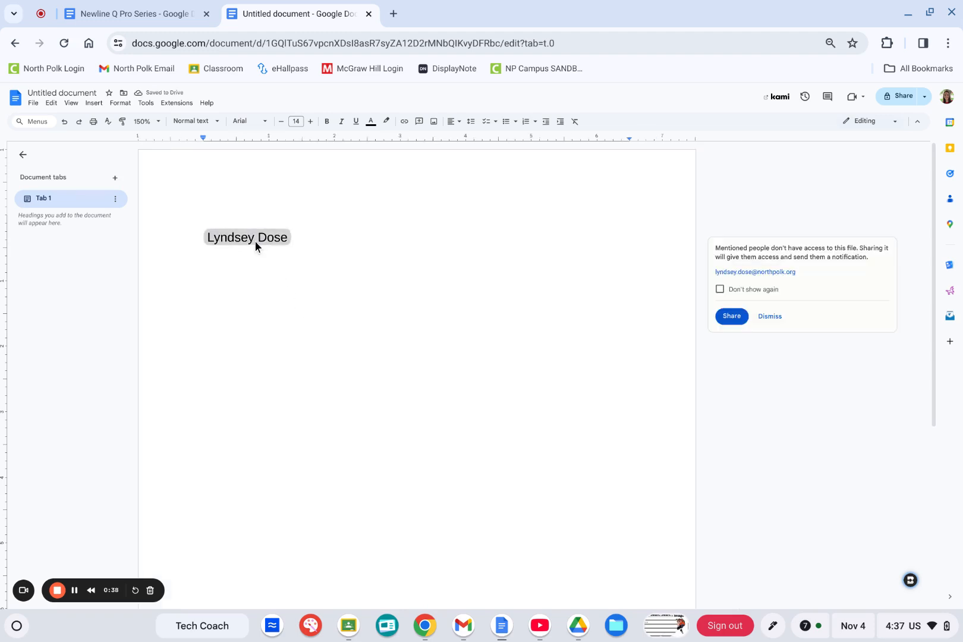
mouse_move(249, 237)
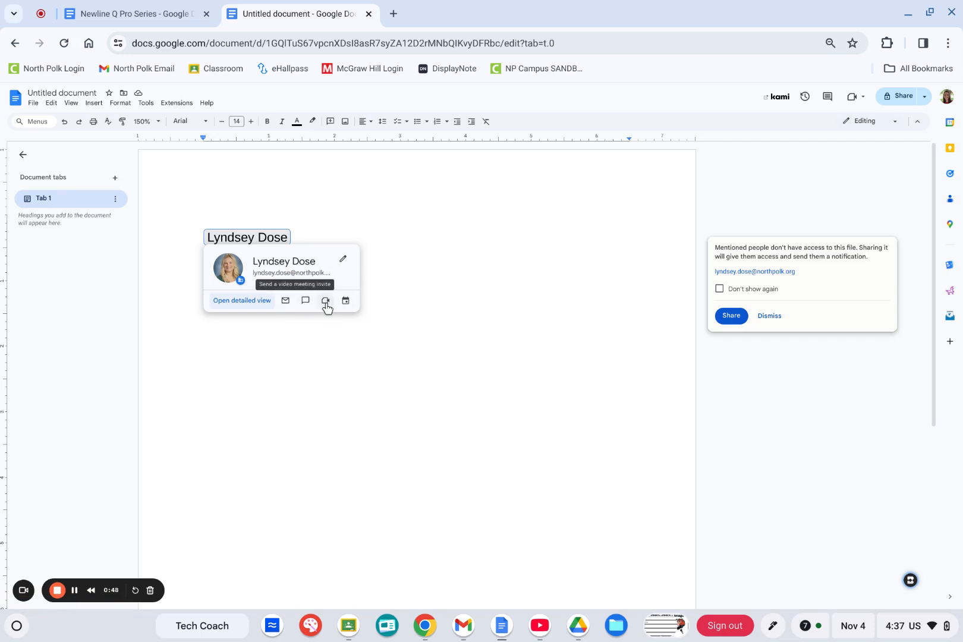
click(426, 239)
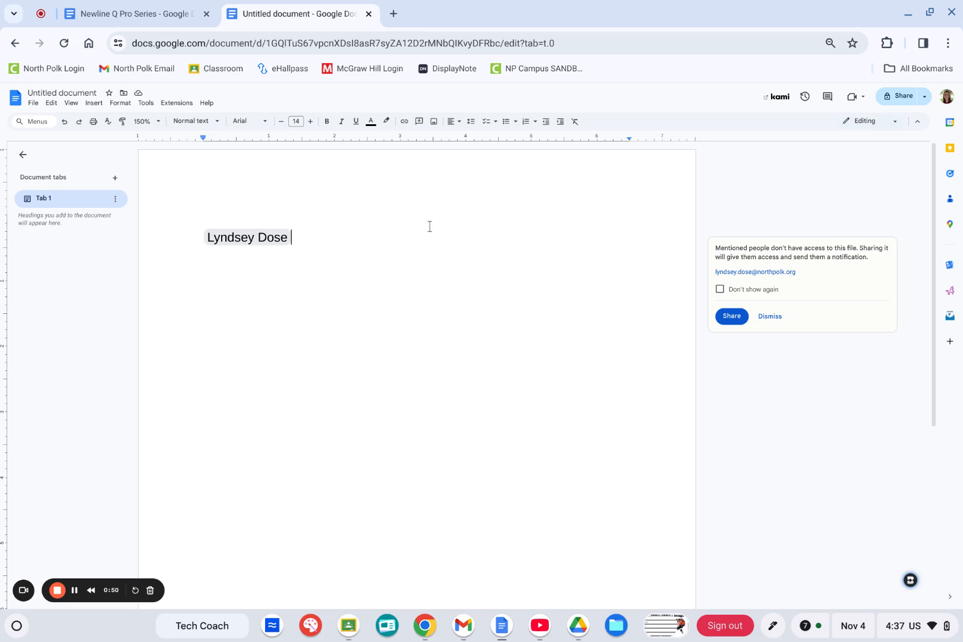
Insert a file smart chip for the Newline Q Pro Series document on the line below the people chip.
key(Return)
text(@)
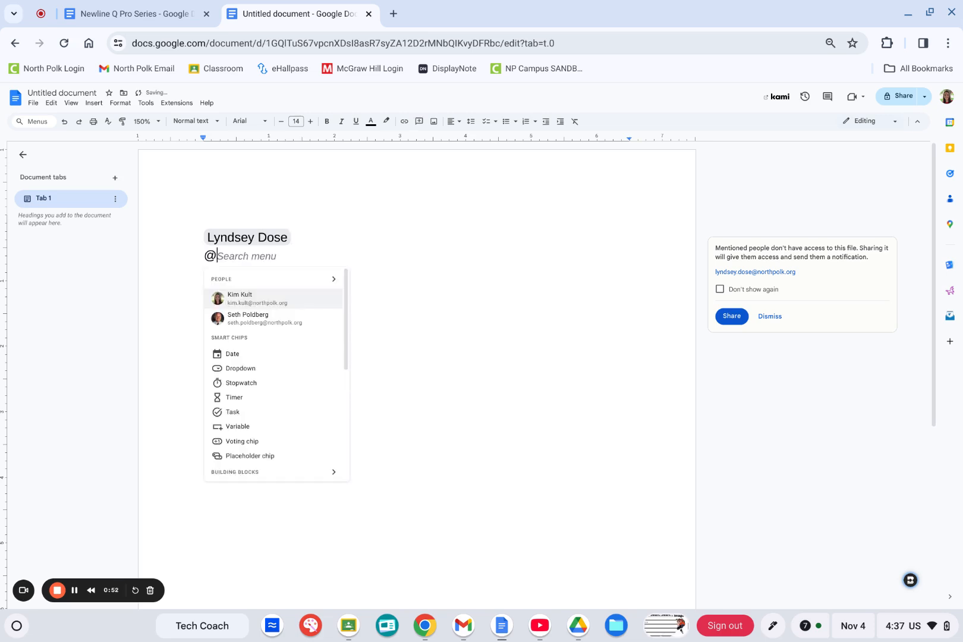
text(Newline)
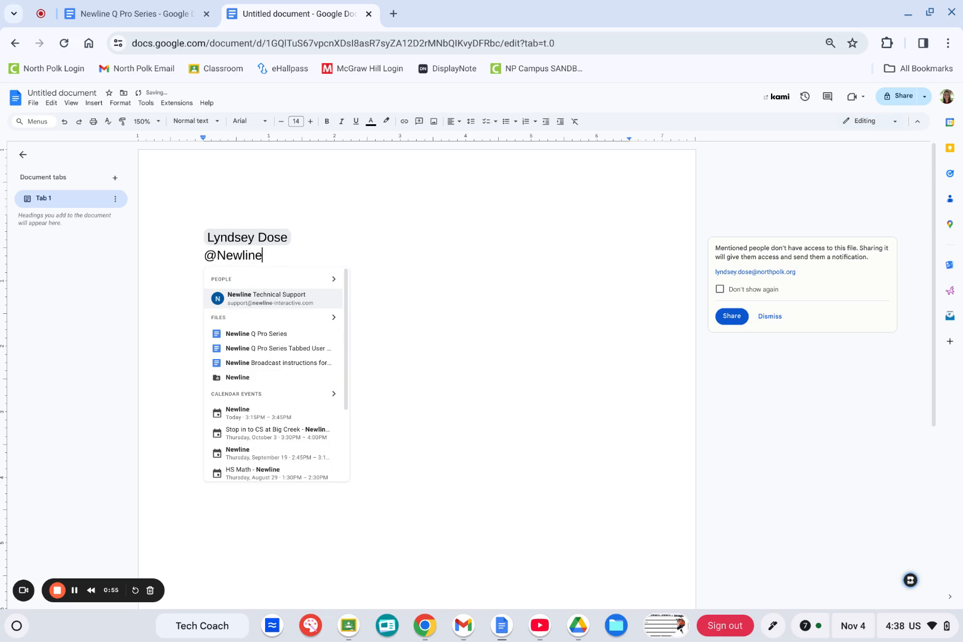
click(286, 335)
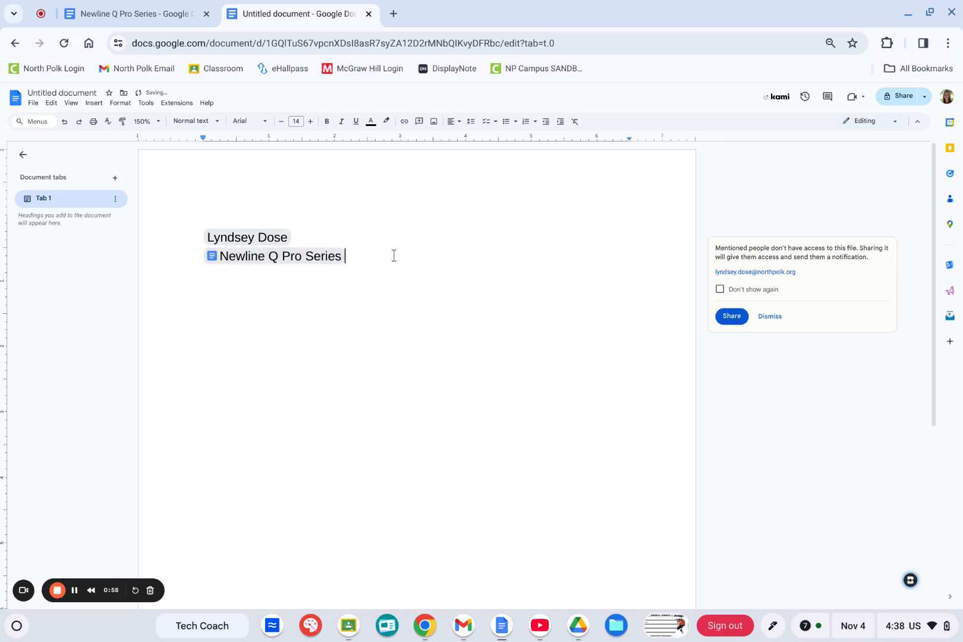
key(Return)
Delete both the people chip and the file chip from the document.
double_click(259, 319)
drag(237, 286, 200, 226)
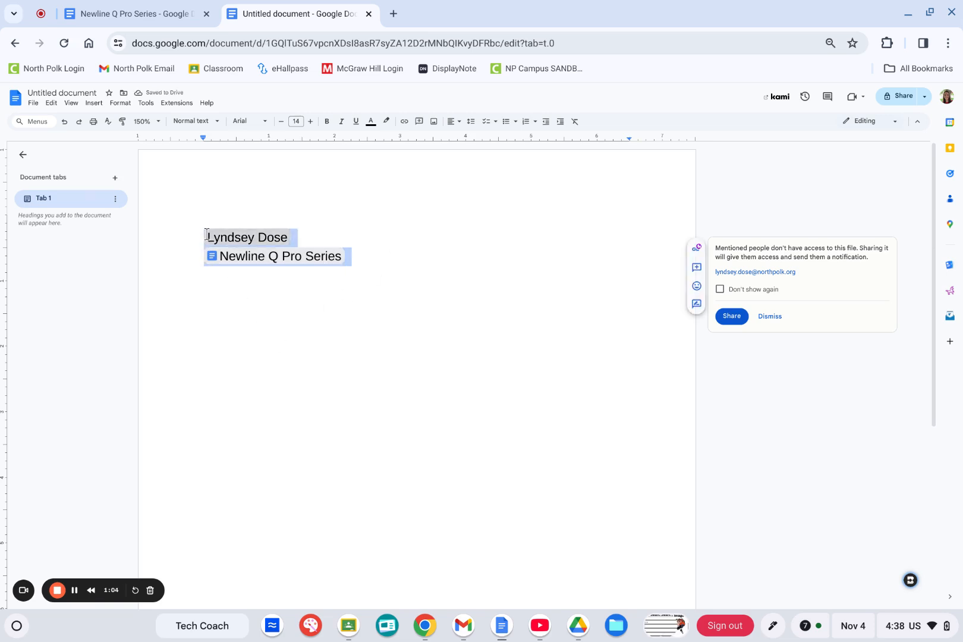
key(BackSpace)
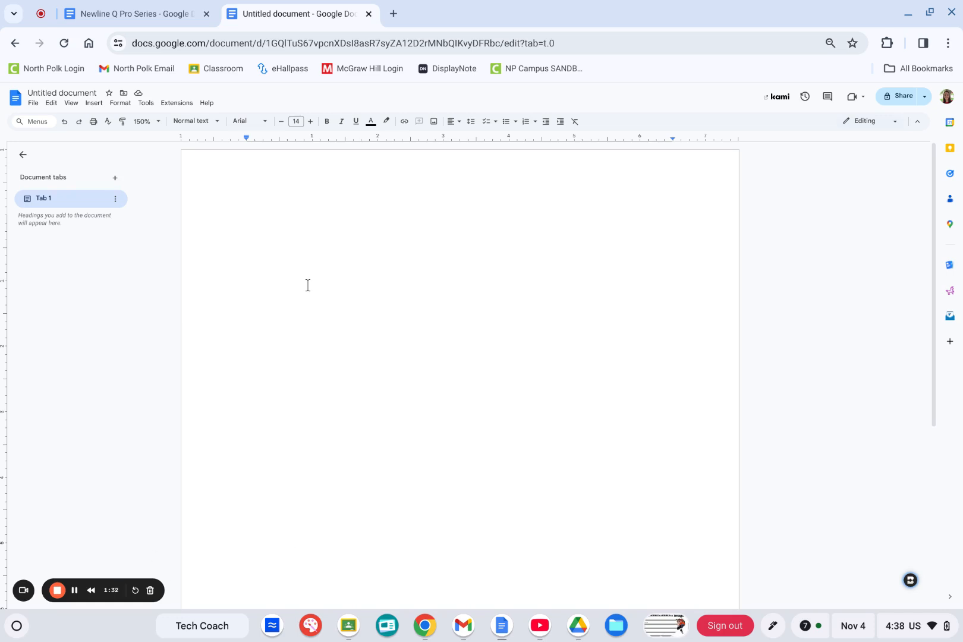
Insert a stopwatch smart chip, run it for about 15 seconds, pause it and leave a blank line beneath.
text(@)
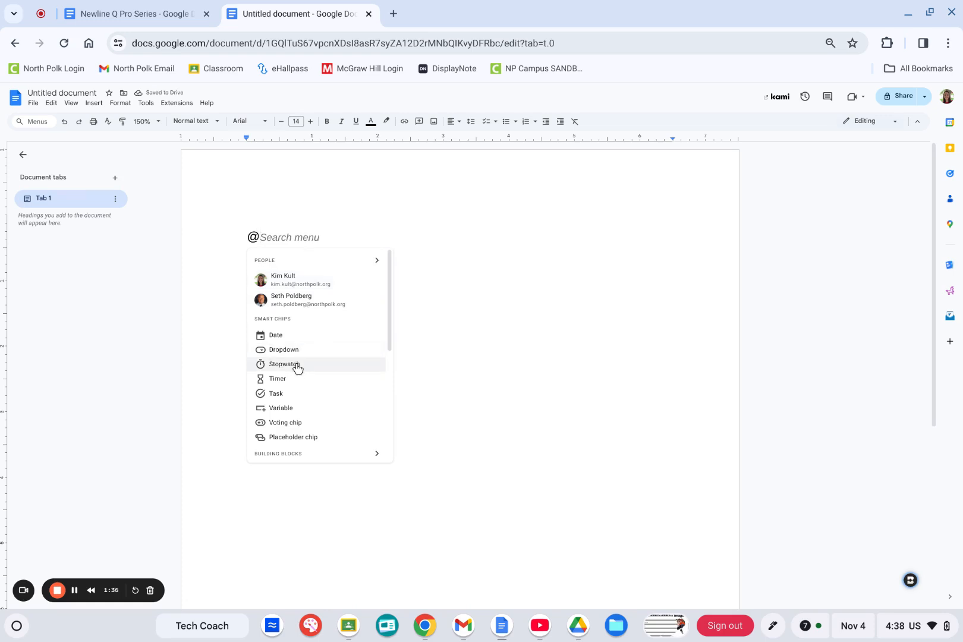
text(stop)
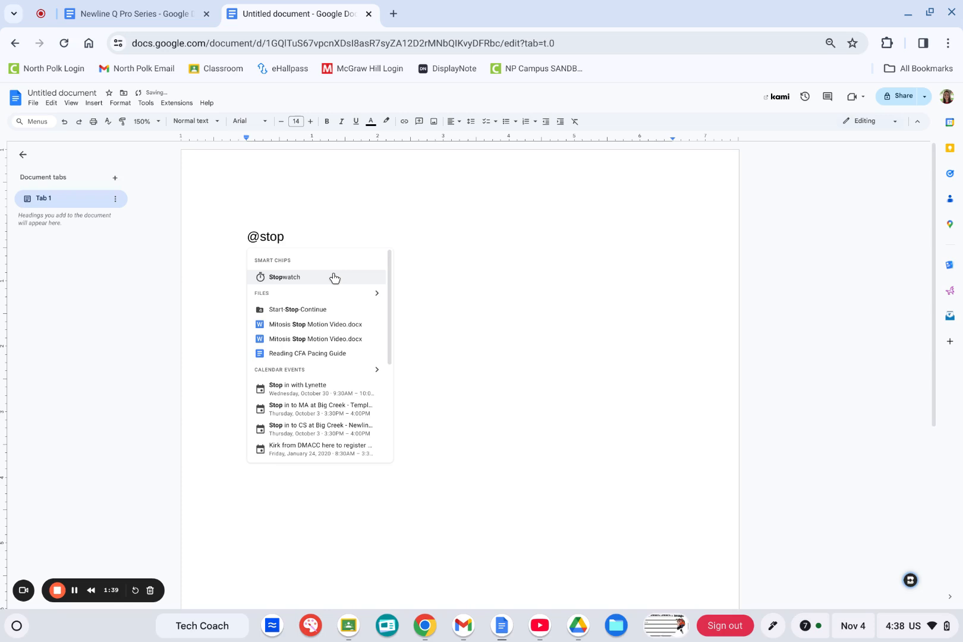
click(334, 278)
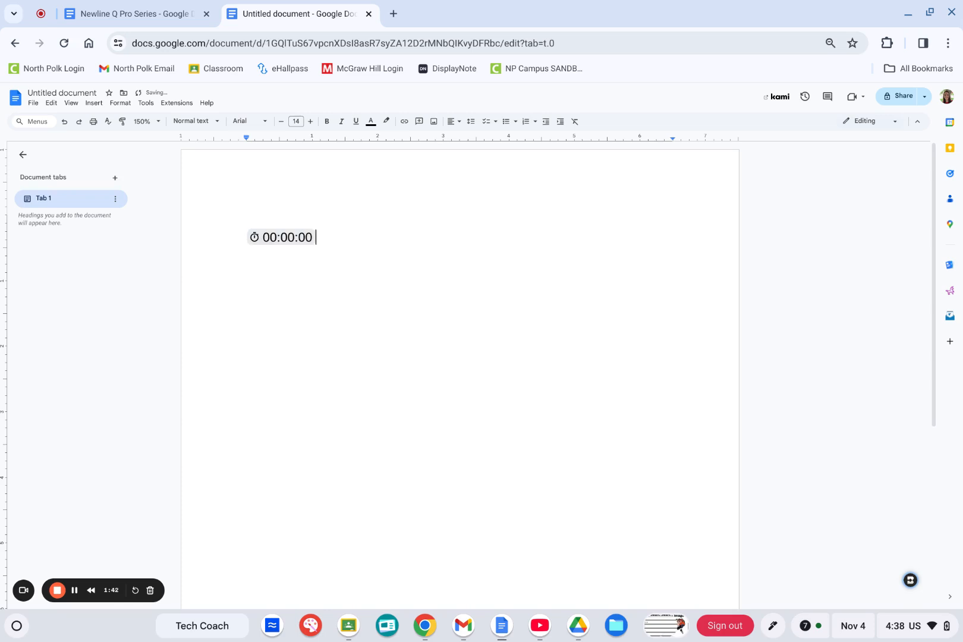
click(283, 239)
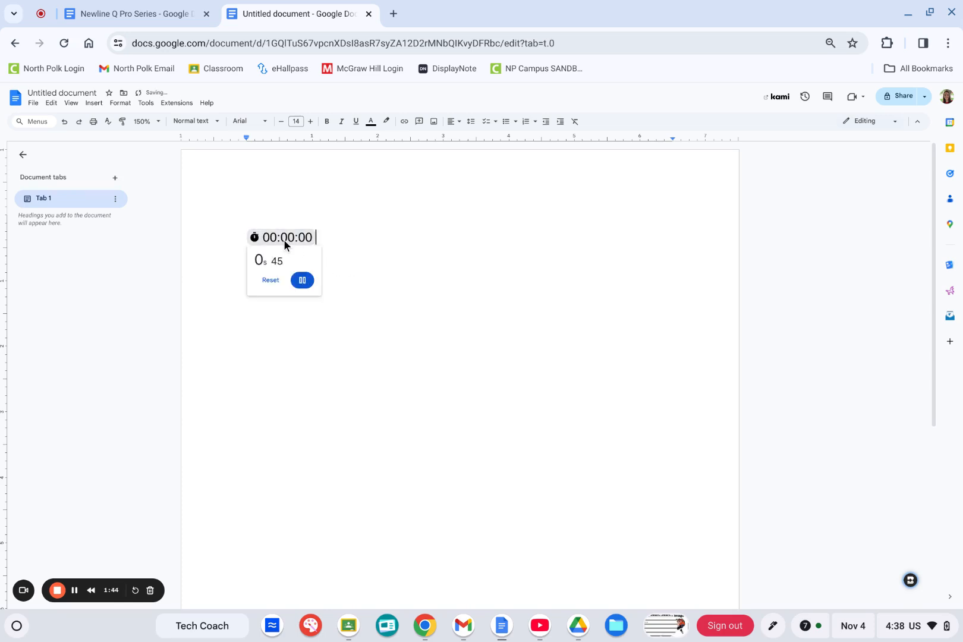
mouse_move(307, 238)
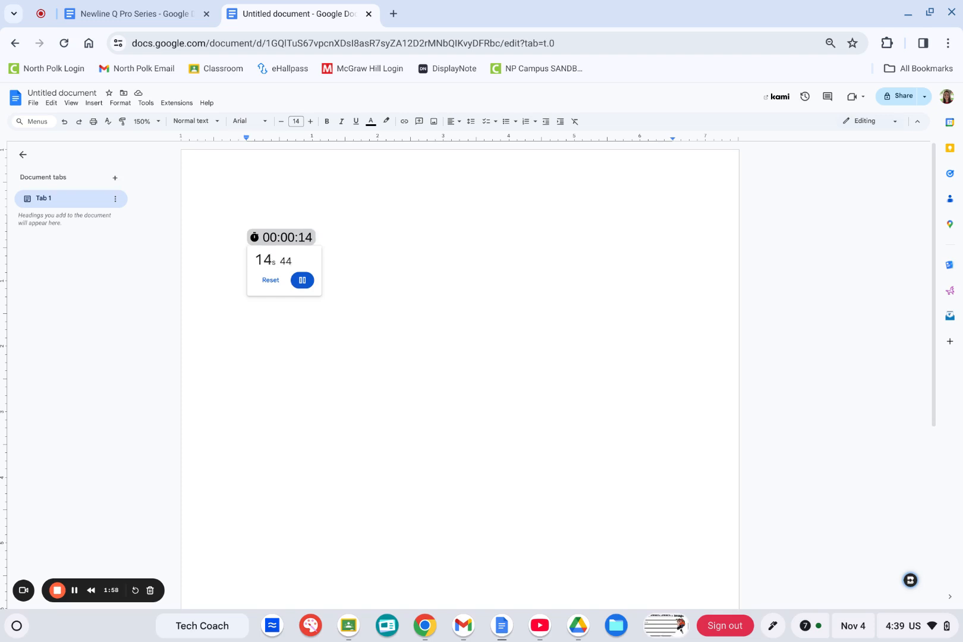
click(303, 280)
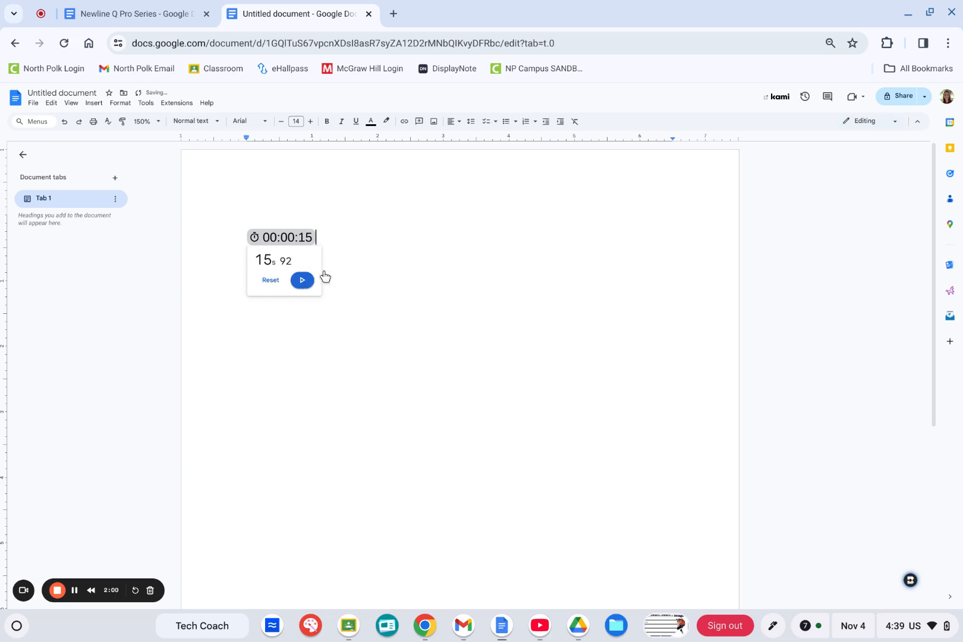
key(Return)
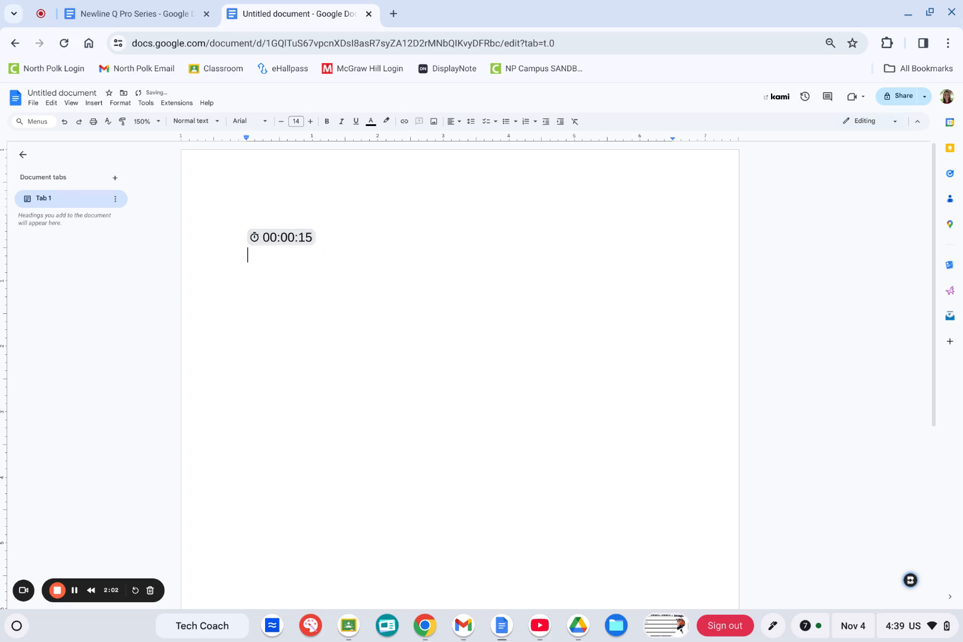
key(Return)
text(@timer)
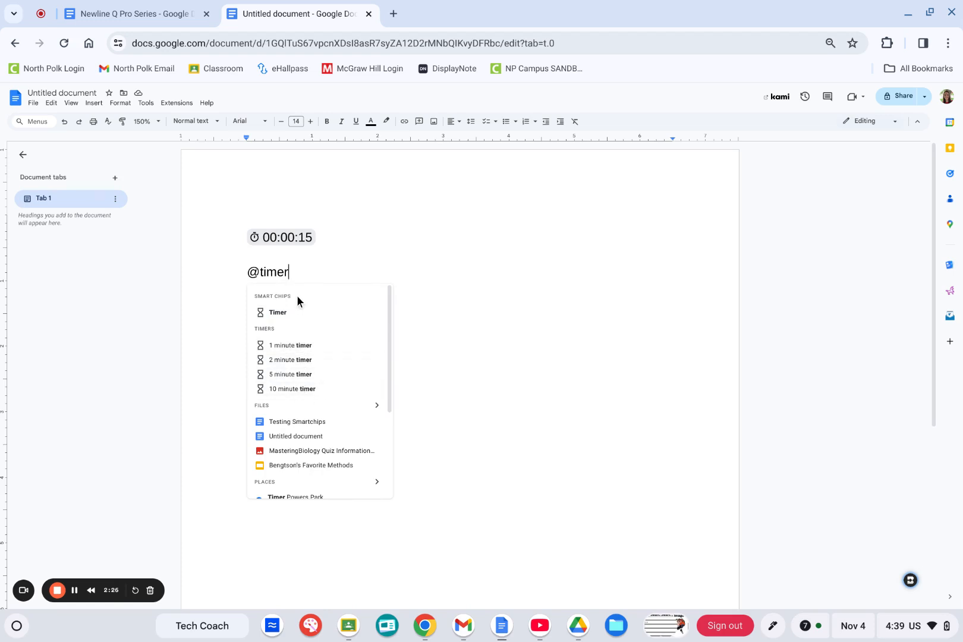
key(Escape)
key(BackSpace)
key(BackSpace)
key(BackSpace)
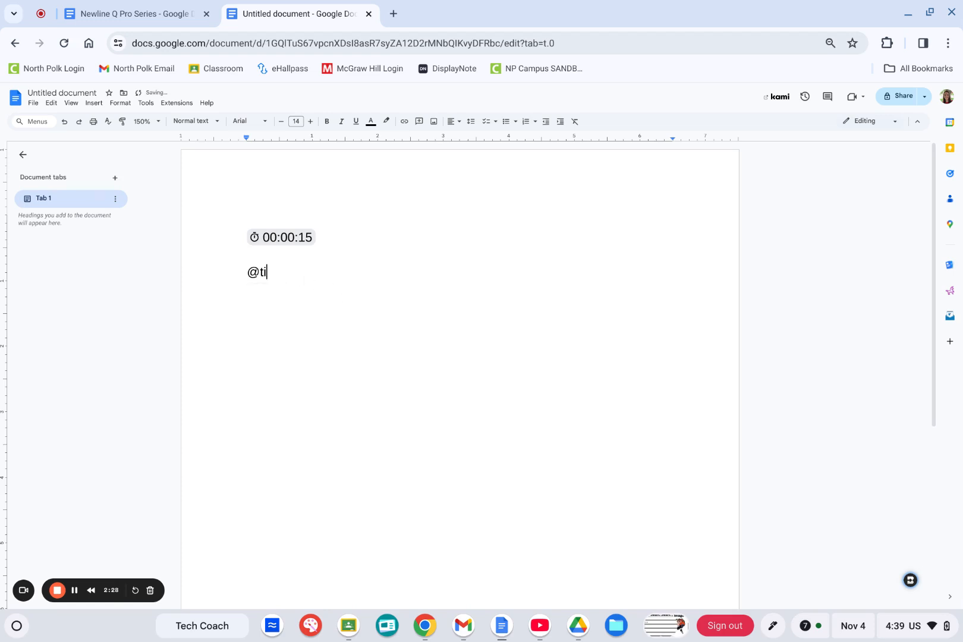
key(BackSpace)
key(BackSpace)
key(BackSpace)
Insert a timer smart chip below the stopwatch, set it to 30 minutes and start it.
text(@)
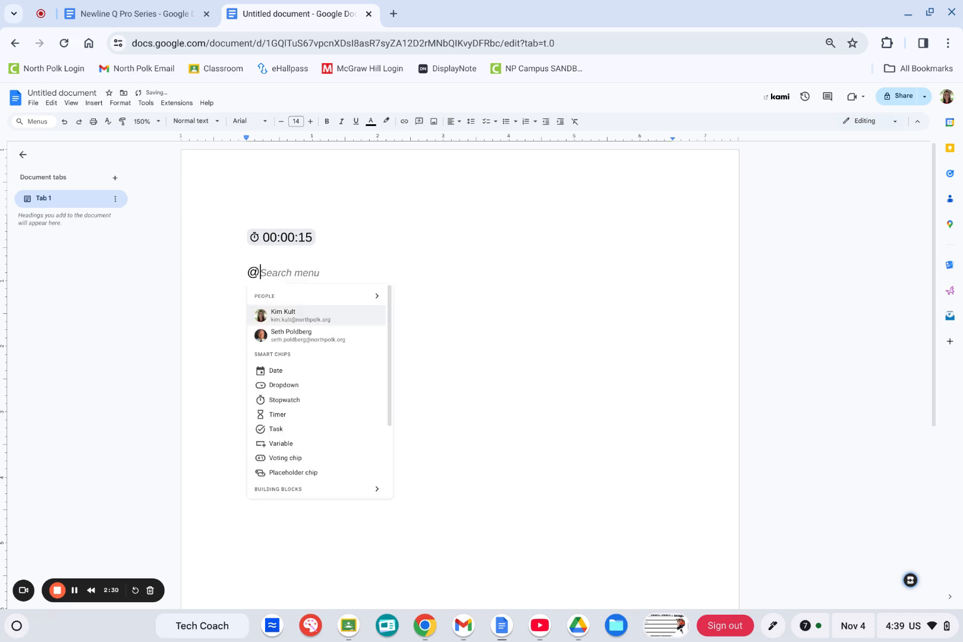
click(290, 418)
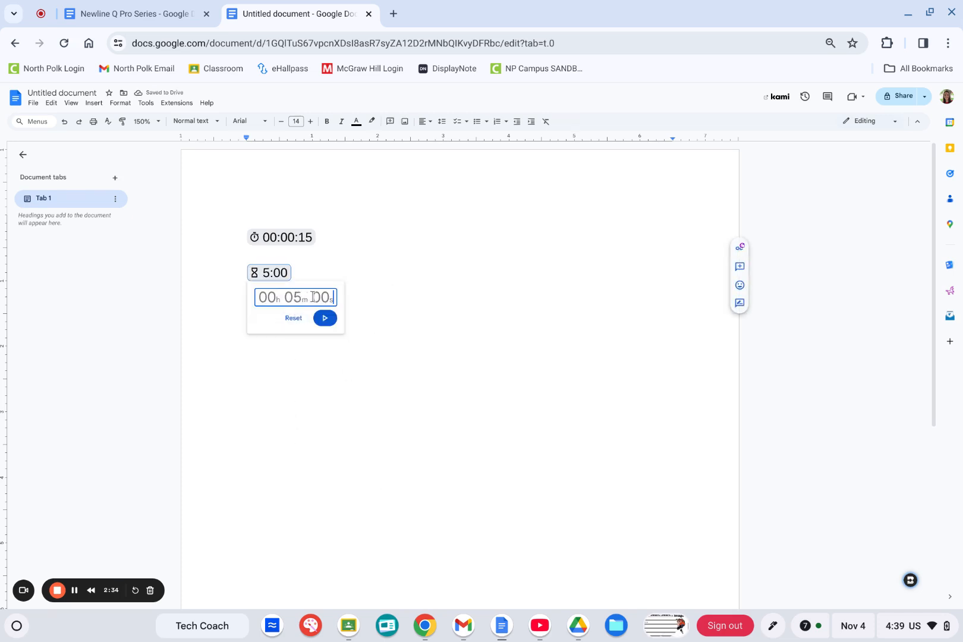
text(30m 00s)
click(323, 320)
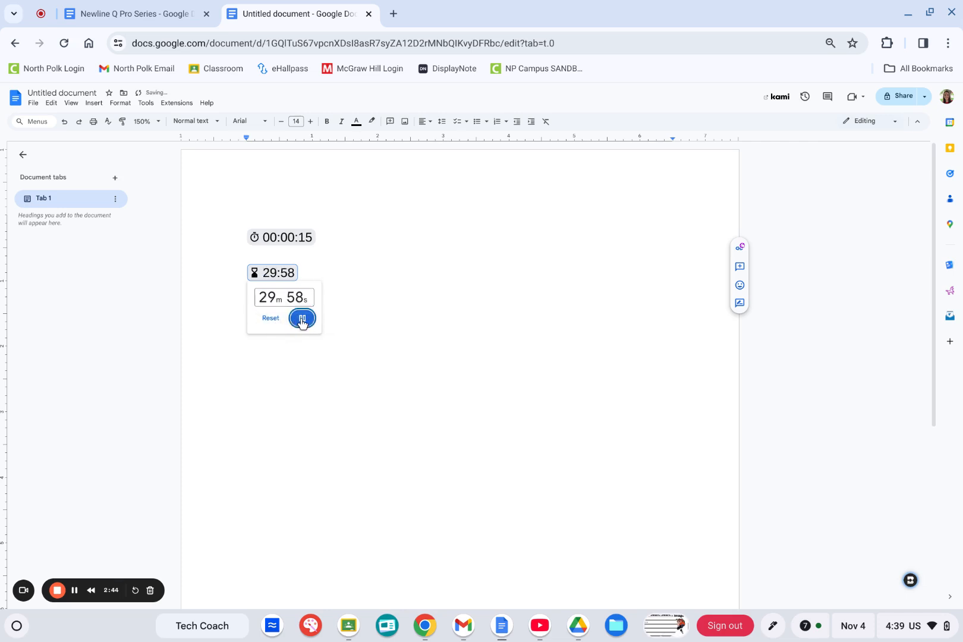
Pause the running timer, reset it to its full duration and begin a new line below it.
click(302, 318)
click(270, 318)
click(343, 270)
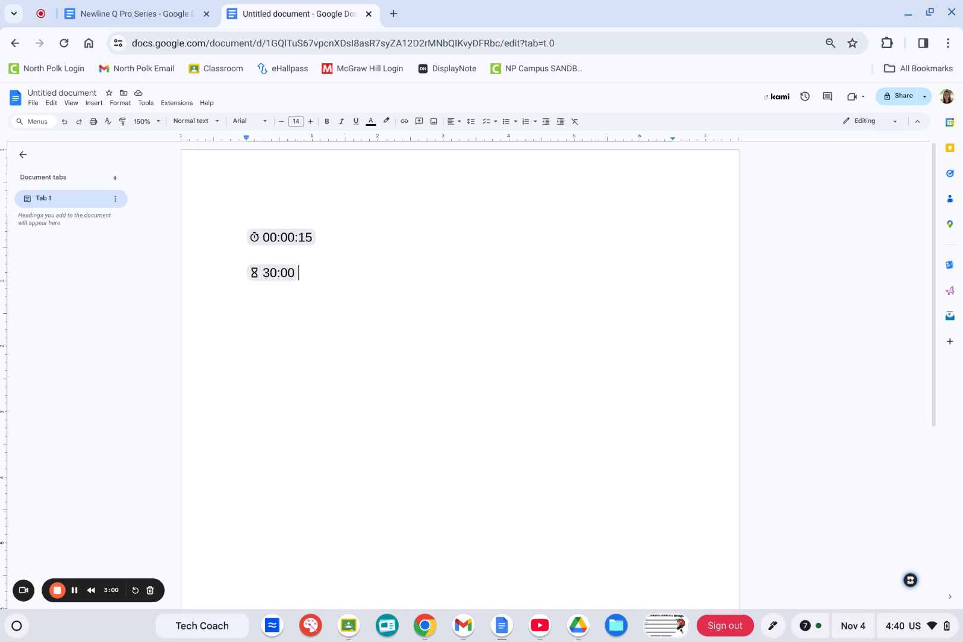
key(Return)
Fill in a task smart chip titled "Gather materials" with a colleague as assignee and a due date.
text(@)
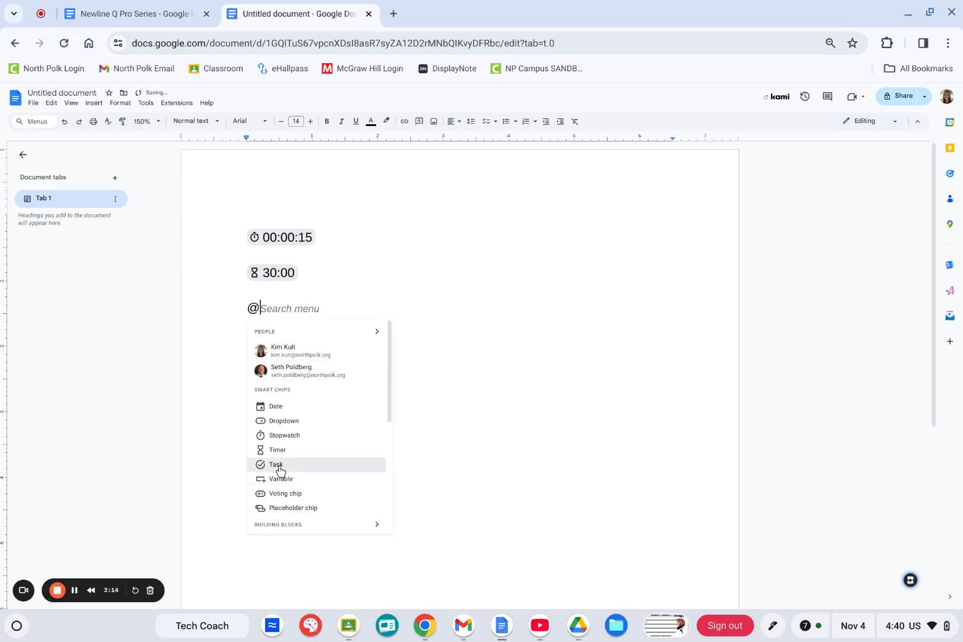
click(277, 465)
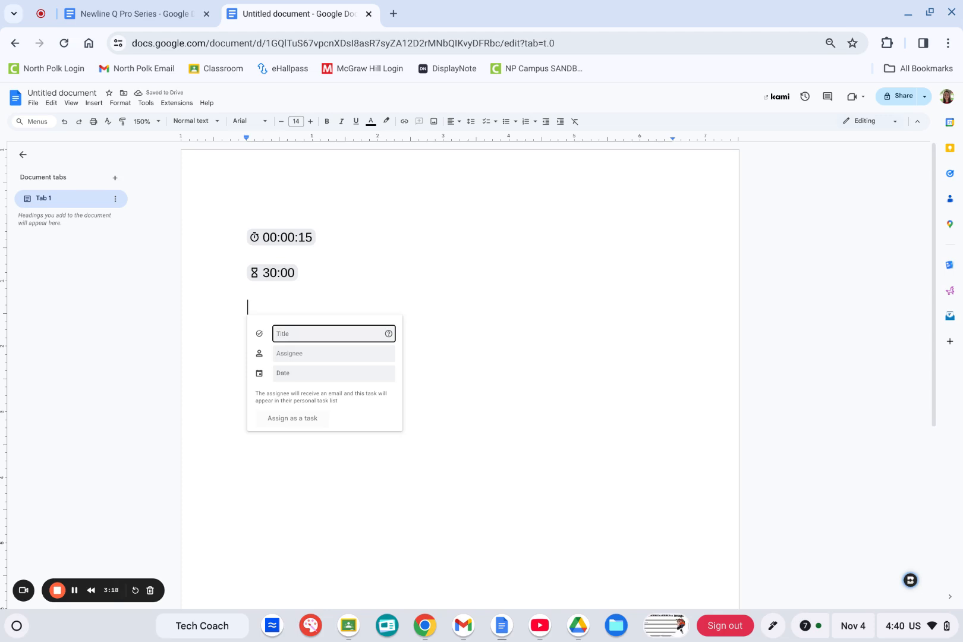
text(Gather materials)
click(304, 359)
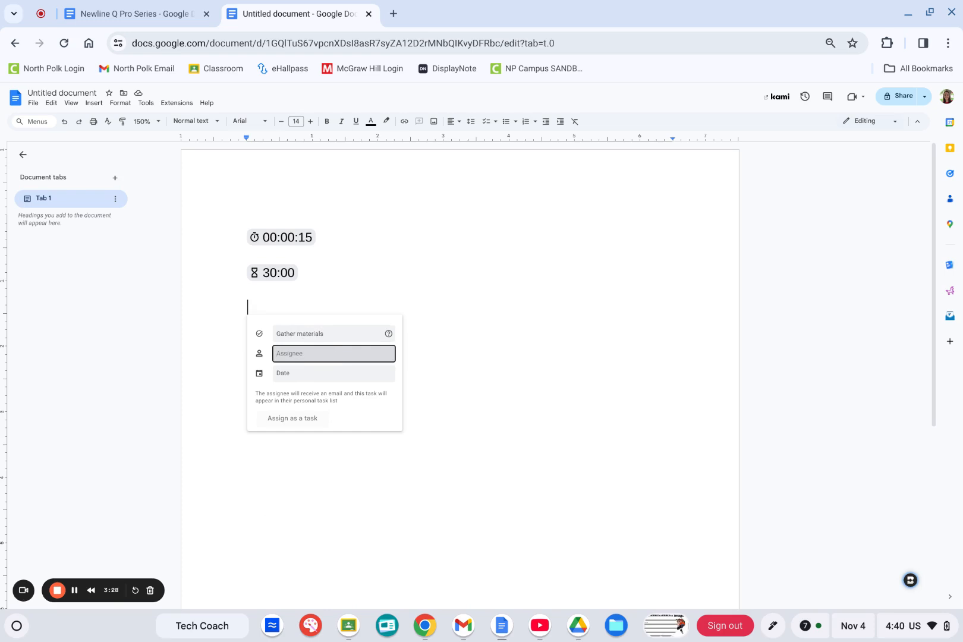
text(Sarah)
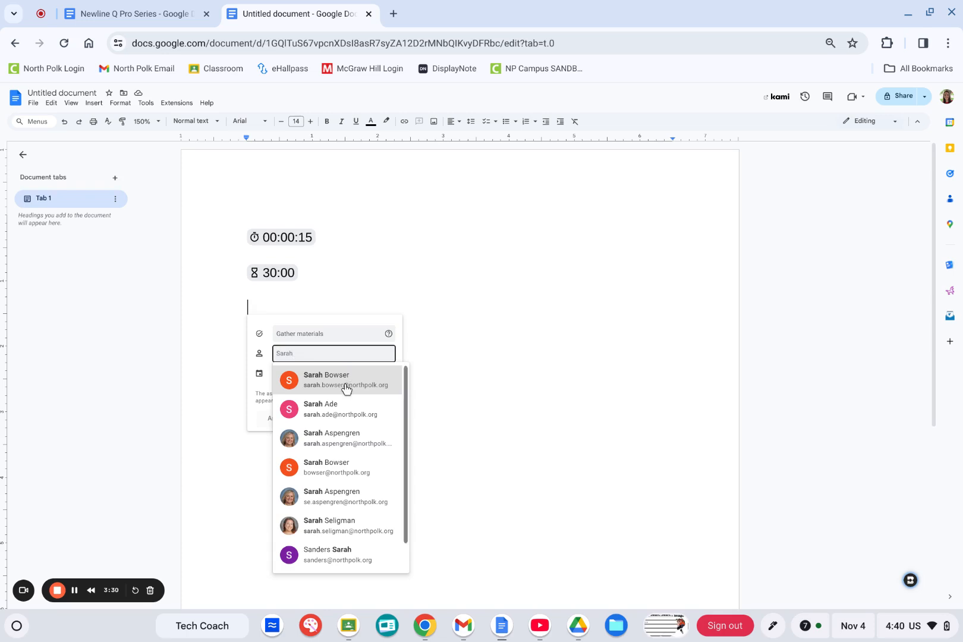
click(345, 387)
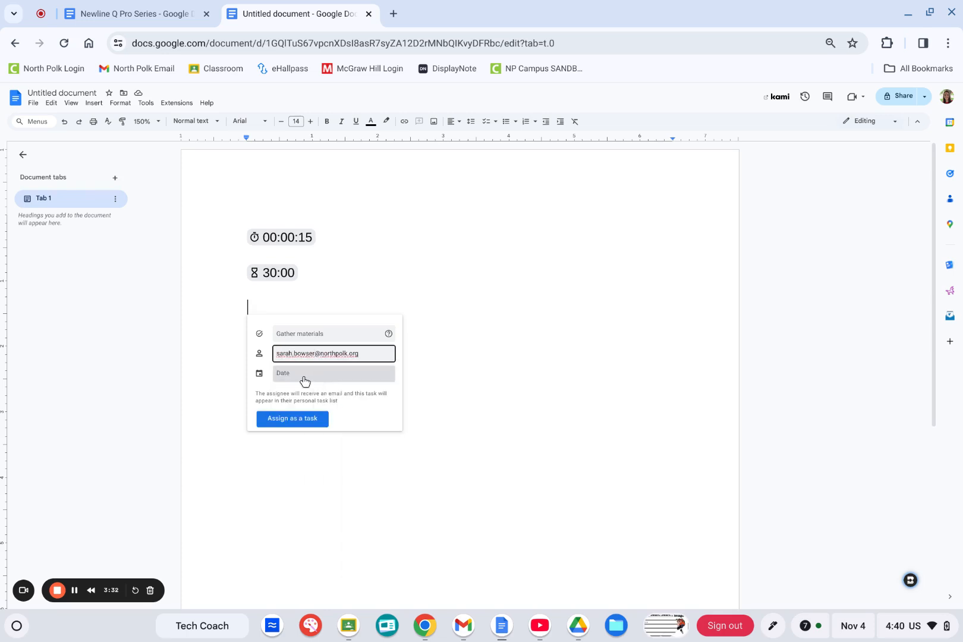
click(306, 375)
click(327, 431)
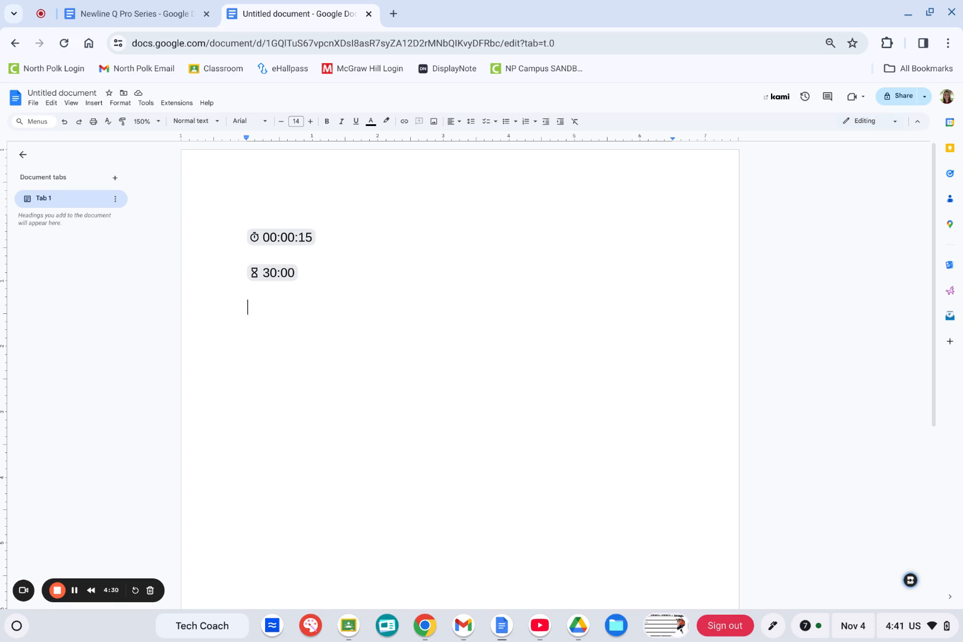
text(@vot)
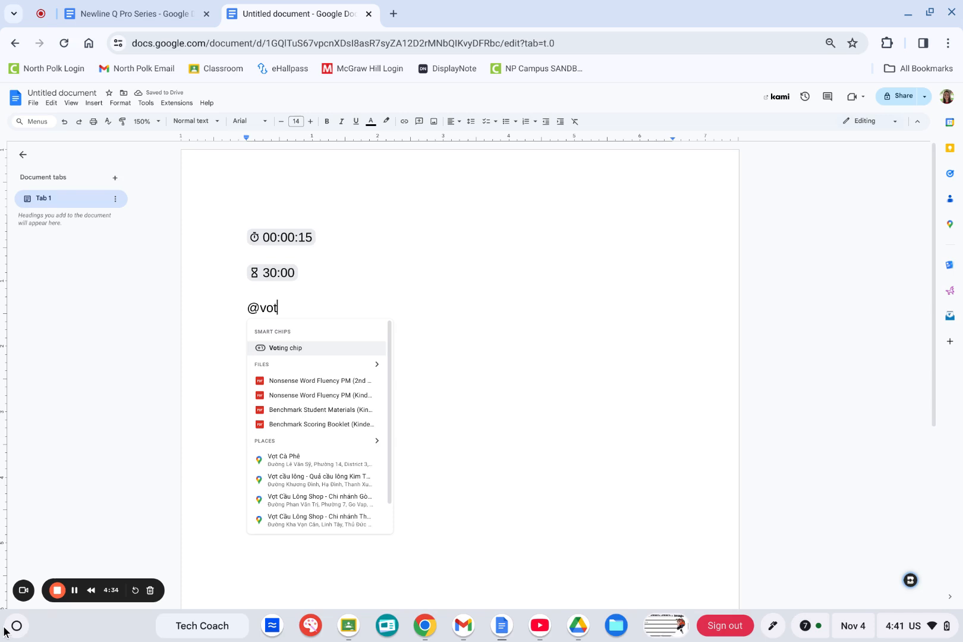
click(301, 348)
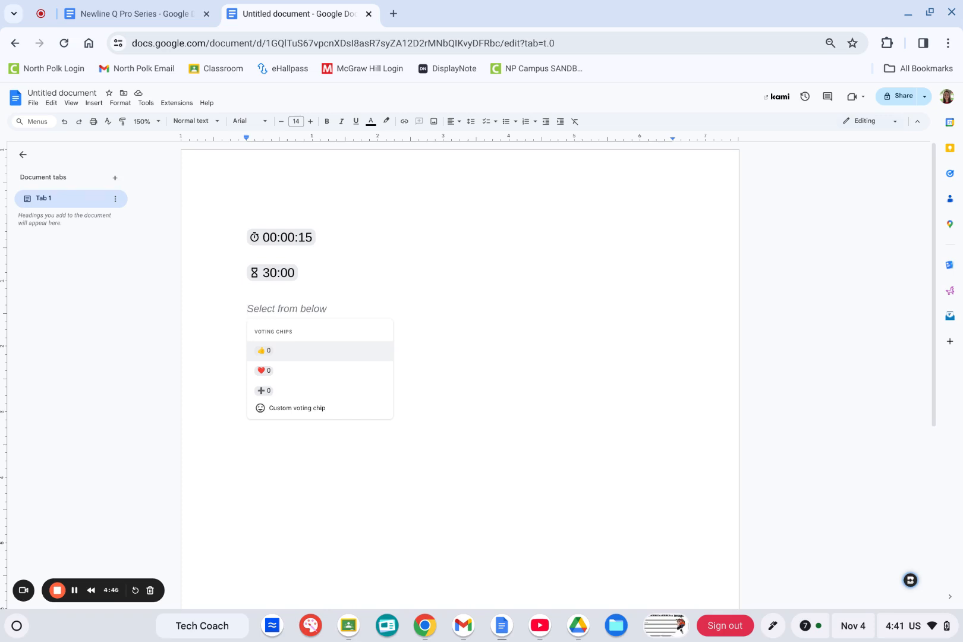
click(359, 306)
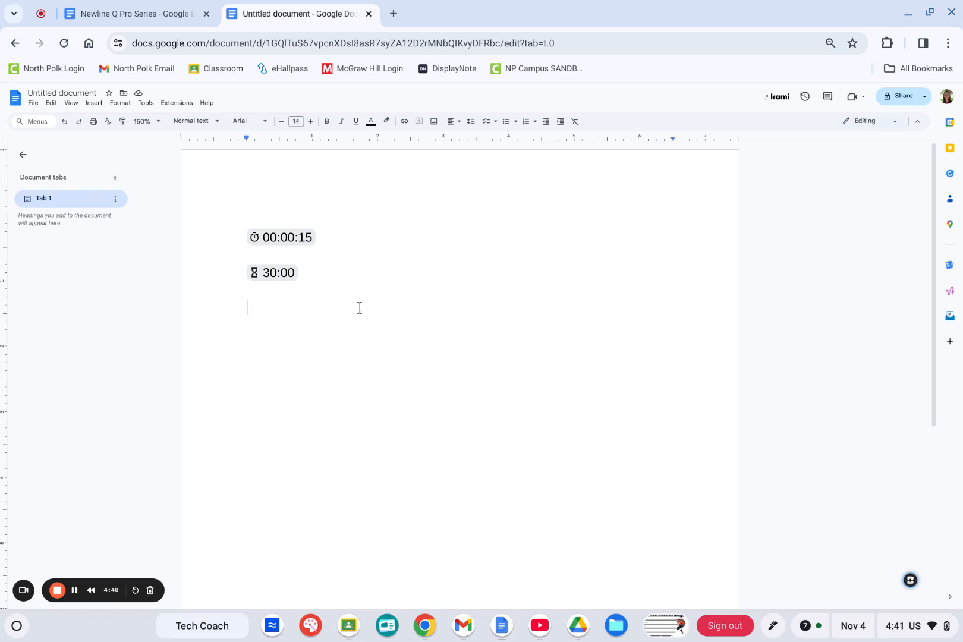
Write the line "Choose your next class novel." below the timer chip and start a new line.
text(Choose you)
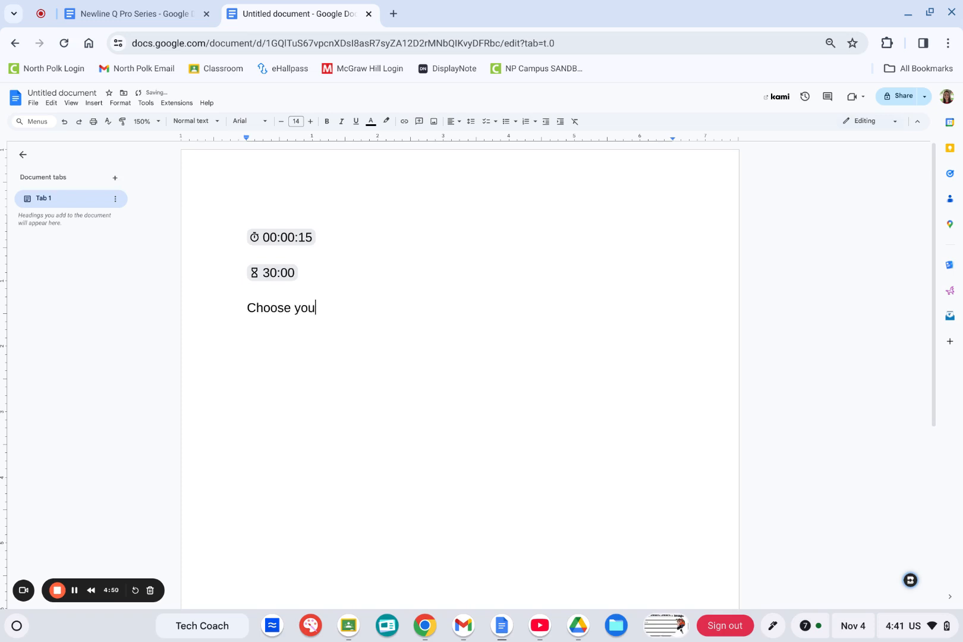
text(r next class novel.)
key(Return)
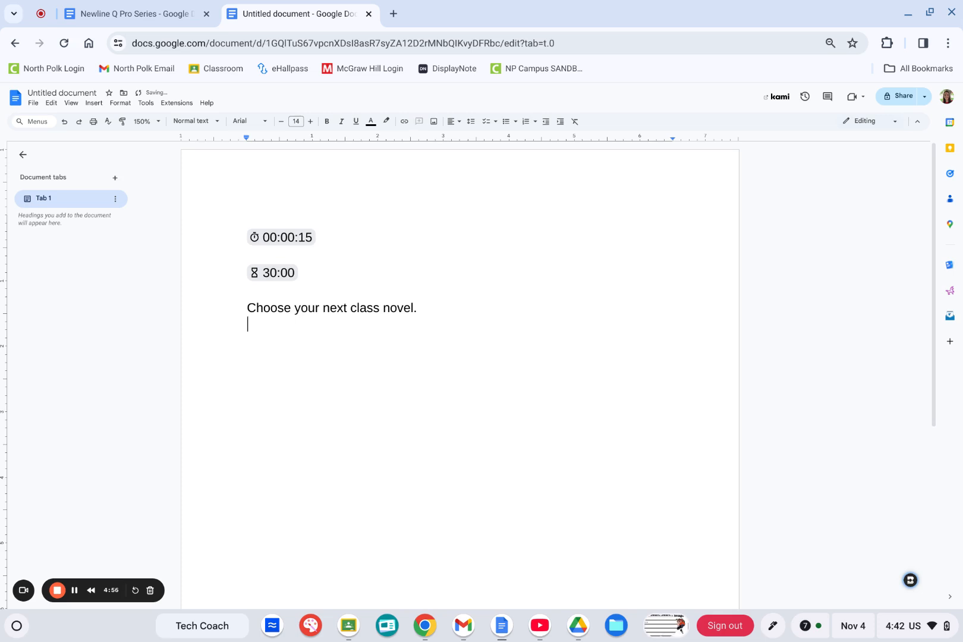
Start a custom voting chip below the class novel line and look through the animals and nature emojis without picking one.
text(@voting)
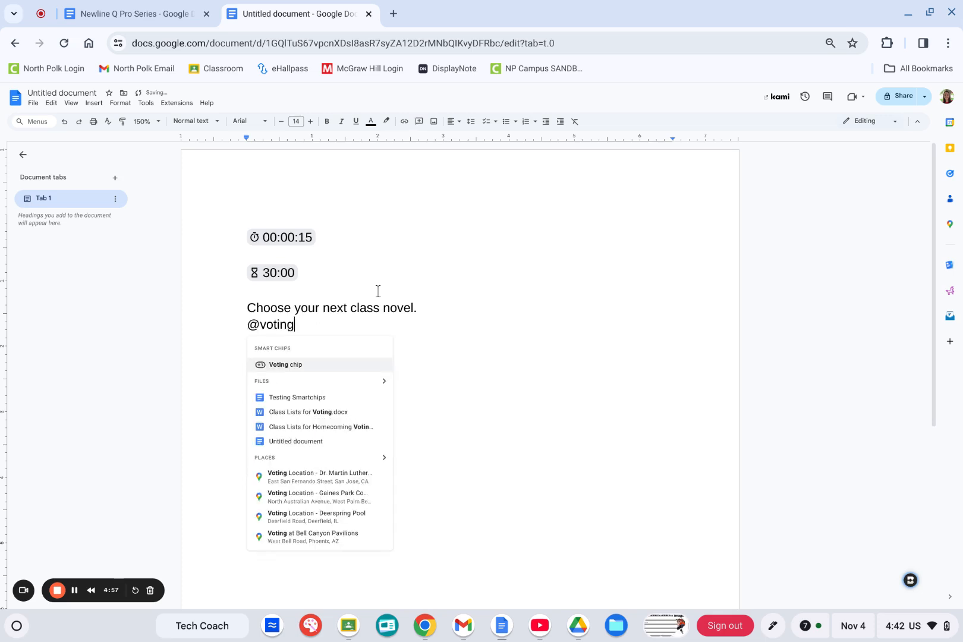
click(287, 367)
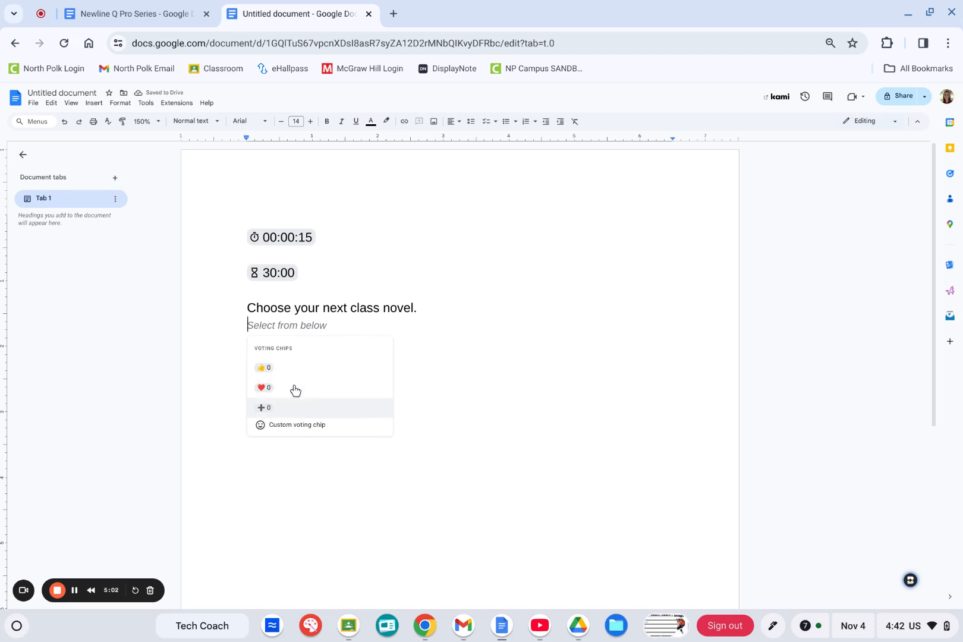
click(307, 430)
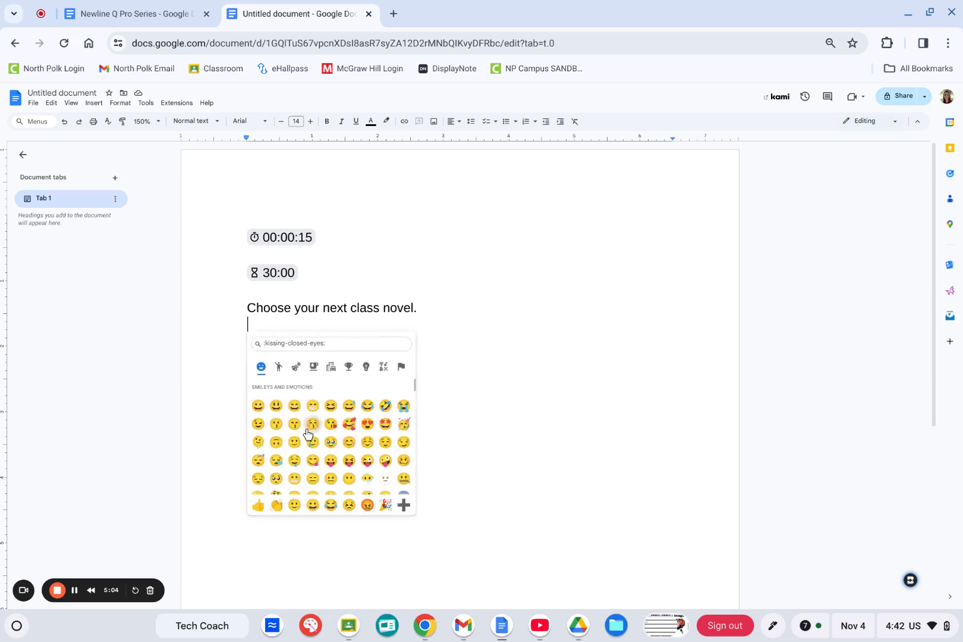
click(296, 367)
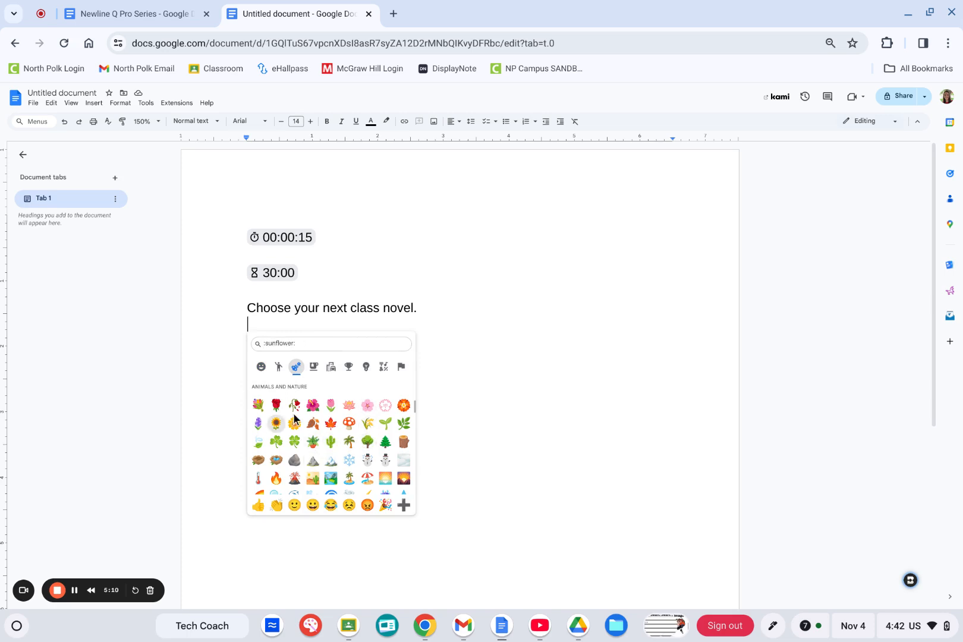
click(317, 324)
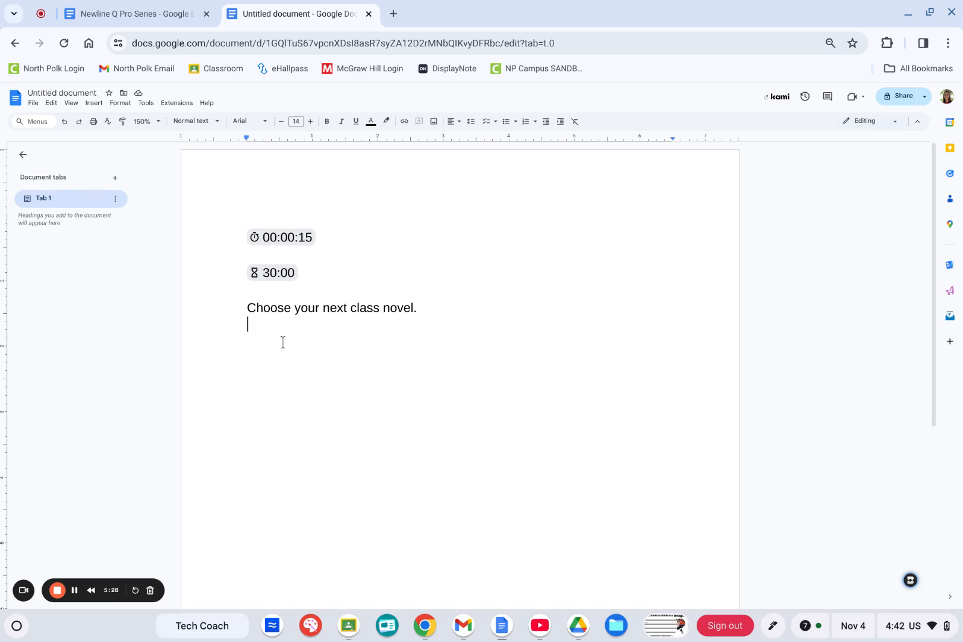
Insert a meeting notes building block for the Newline calendar event below the class novel line and dismiss the sharing suggestion.
key(Return)
key(Return)
text(@)
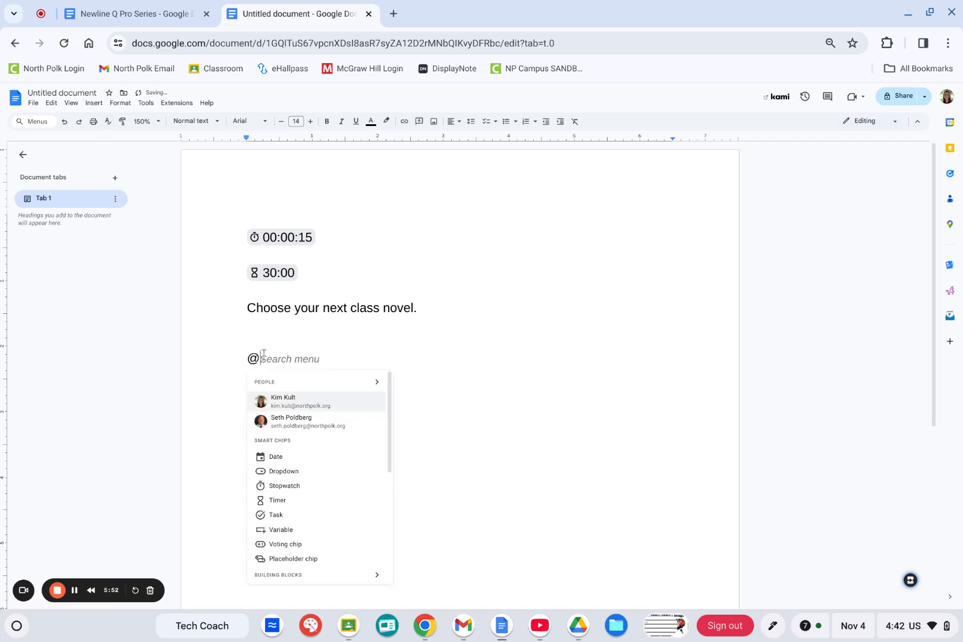
click(377, 575)
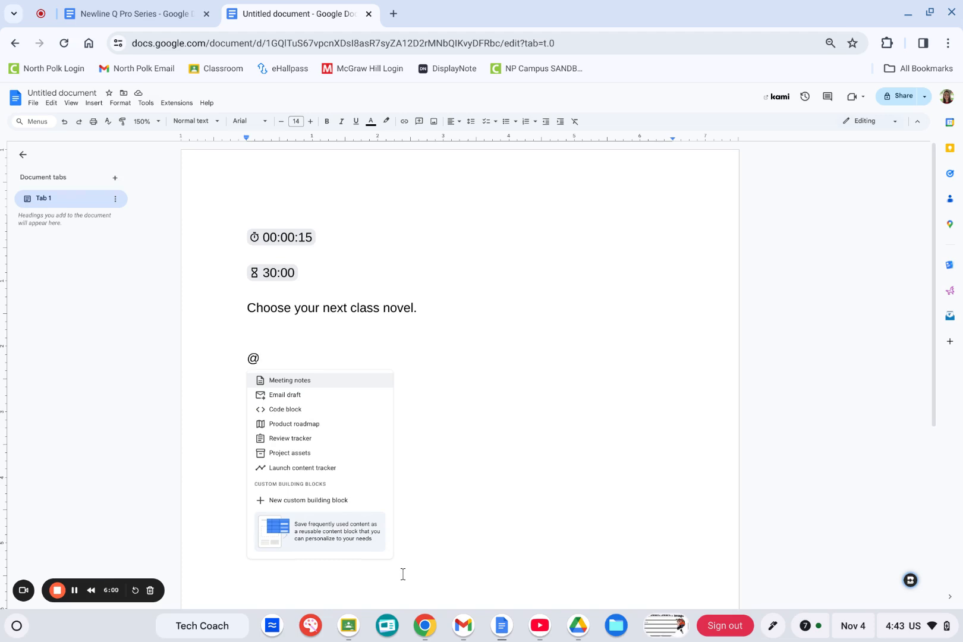
click(330, 381)
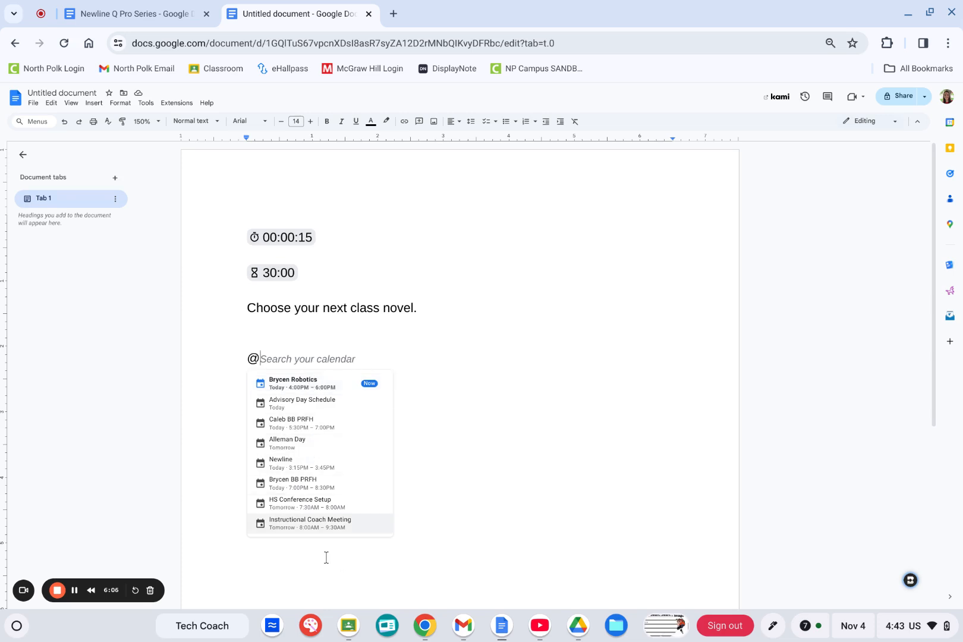
click(366, 464)
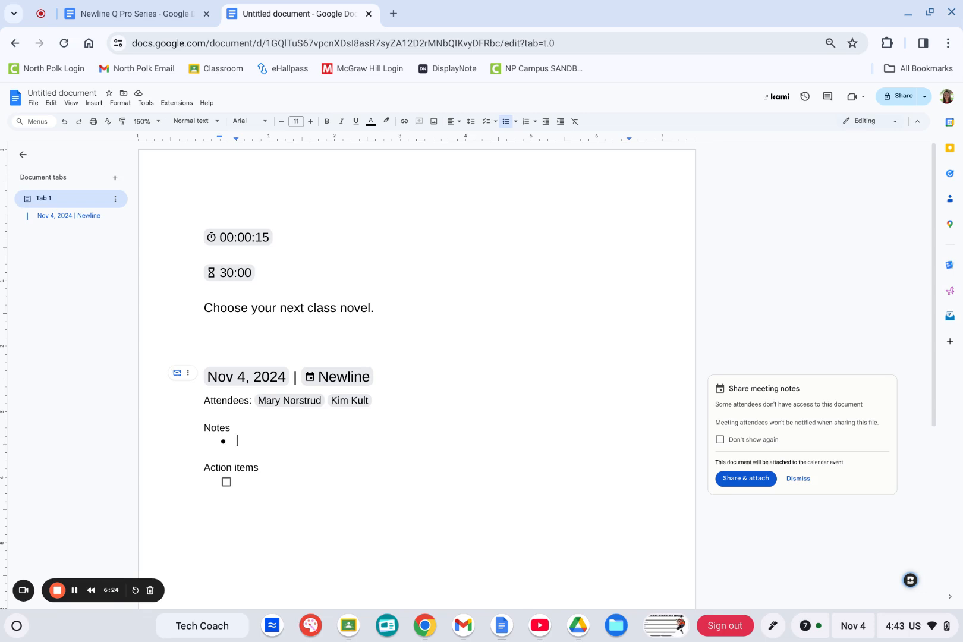
click(798, 479)
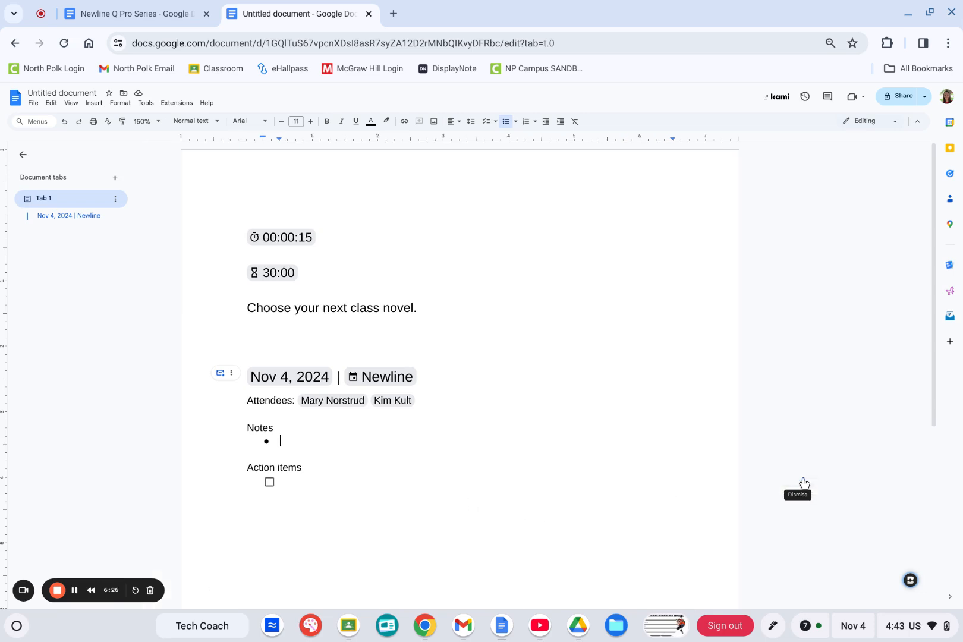
Insert an email draft building block on a new line below the meeting notes.
drag(402, 517, 195, 331)
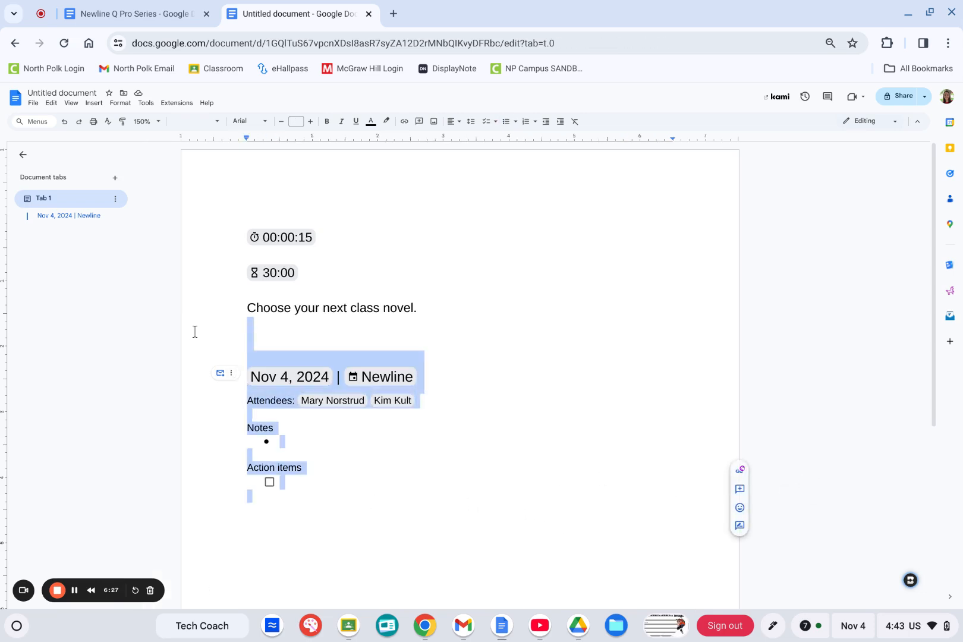
click(286, 517)
scroll(291, 476, down, 2)
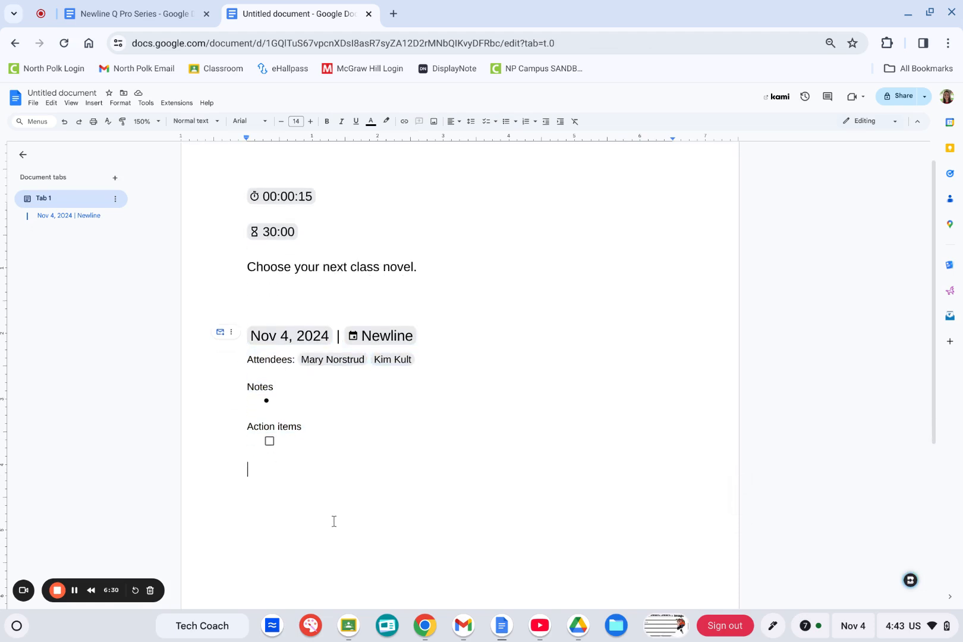
scroll(290, 461, down, 1)
double_click(284, 447)
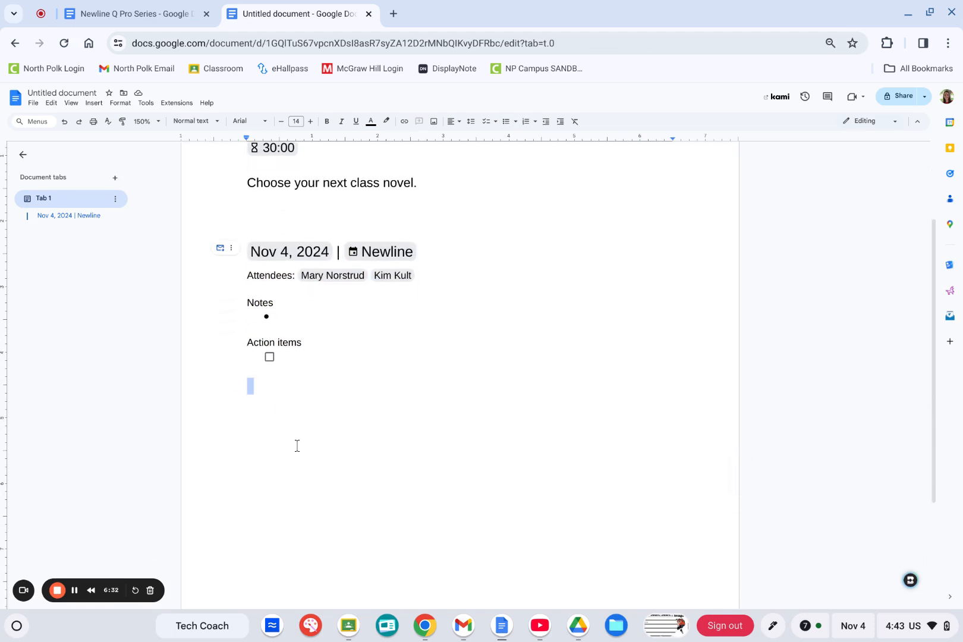
key(Return)
text(@)
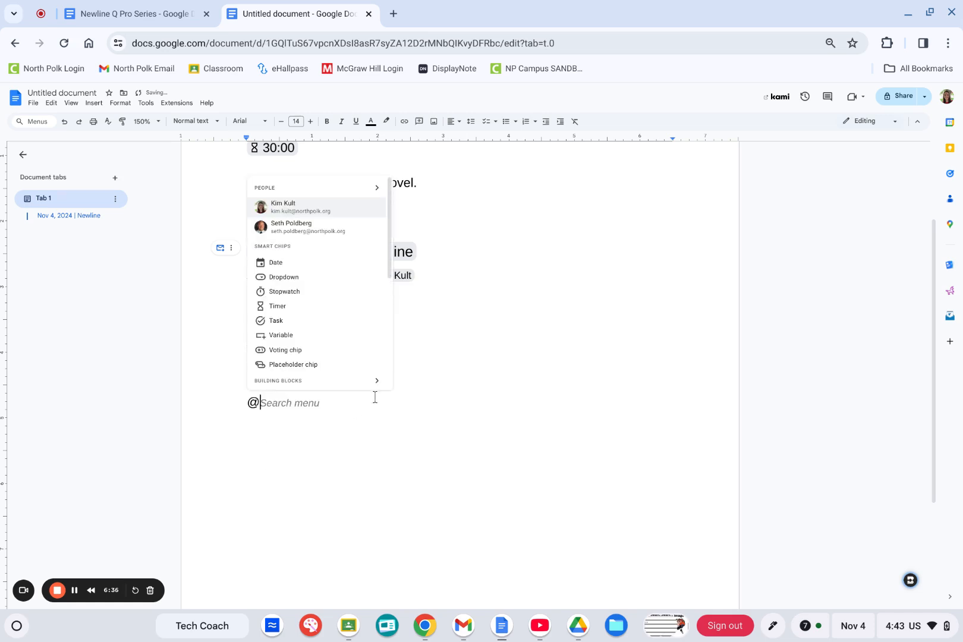
scroll(378, 393, down, 1)
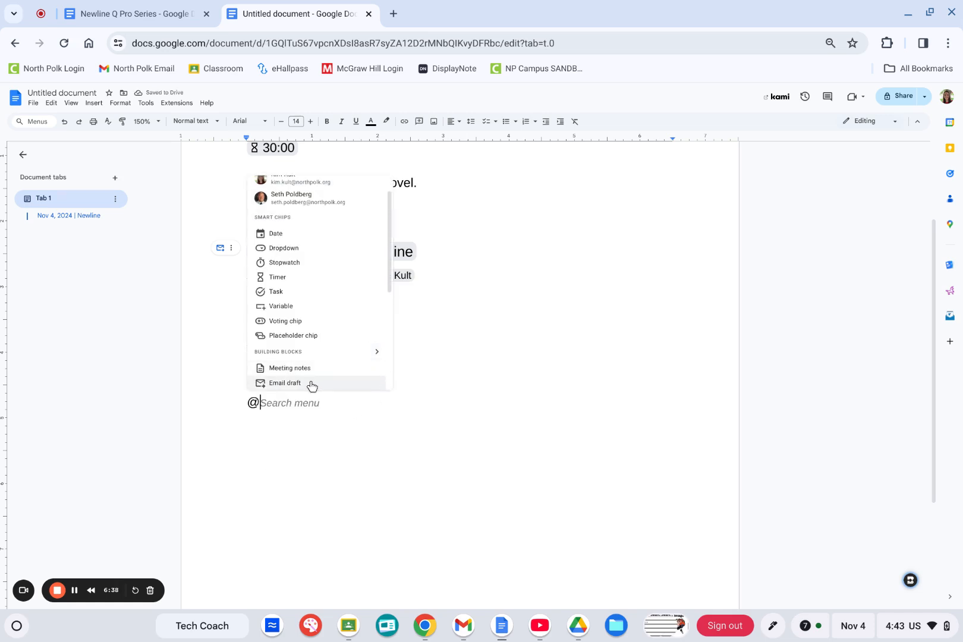
click(374, 384)
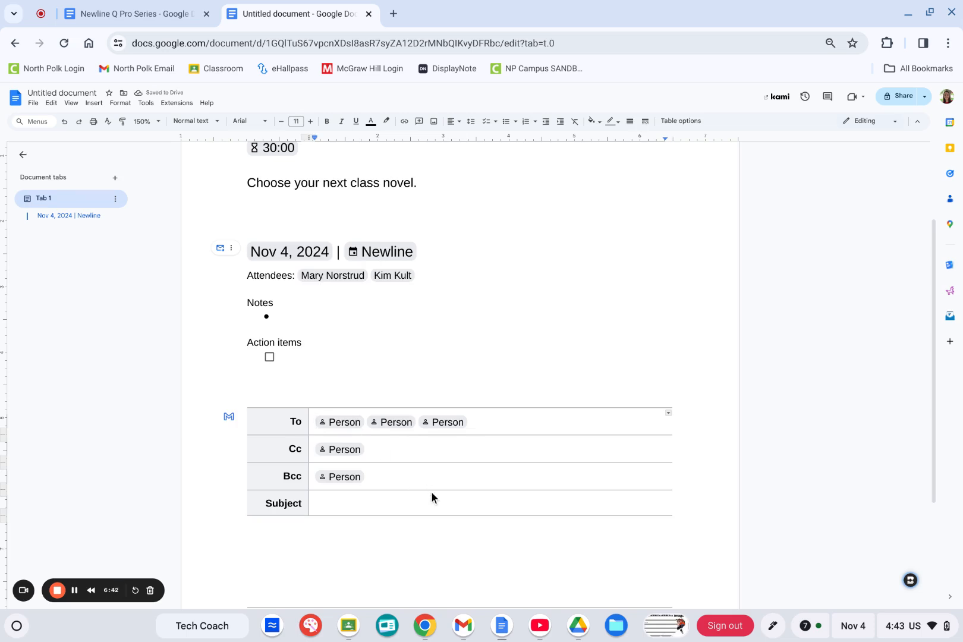
Add two colleagues as recipients in the To row of the email draft.
scroll(432, 493, down, 1)
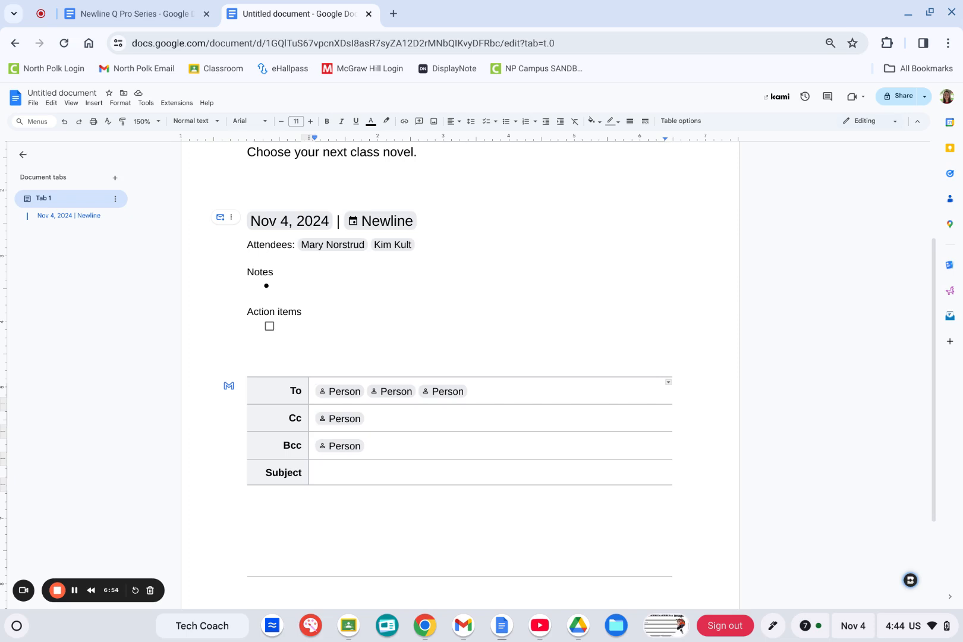
scroll(432, 478, down, 2)
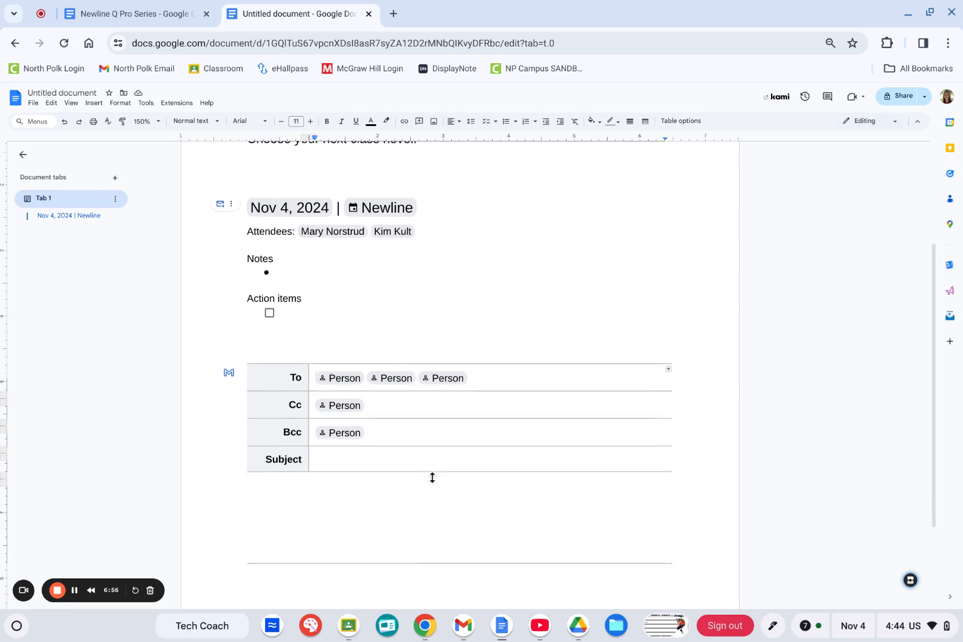
click(481, 334)
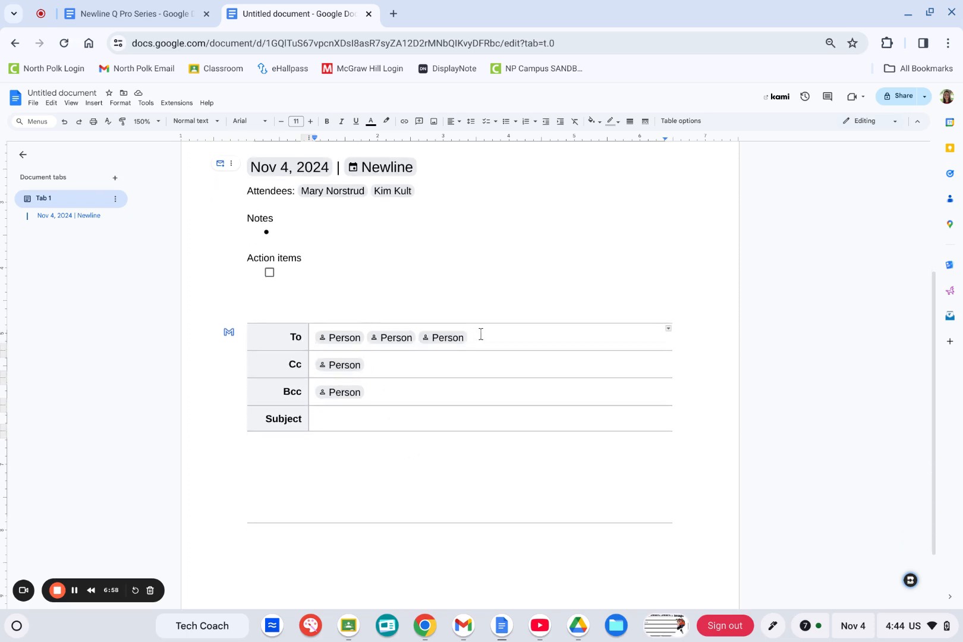
click(334, 338)
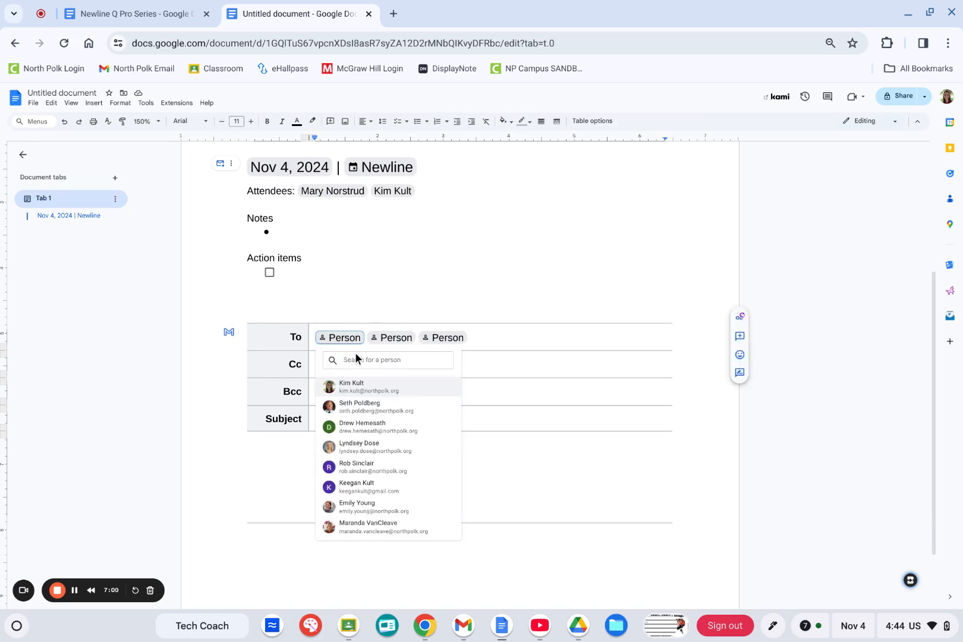
click(359, 407)
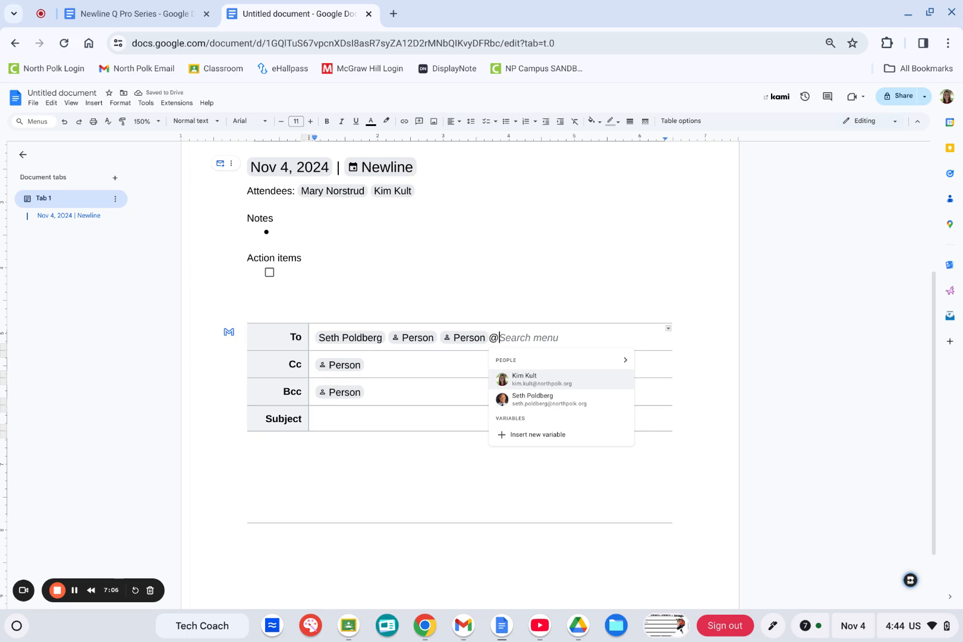
text(leight)
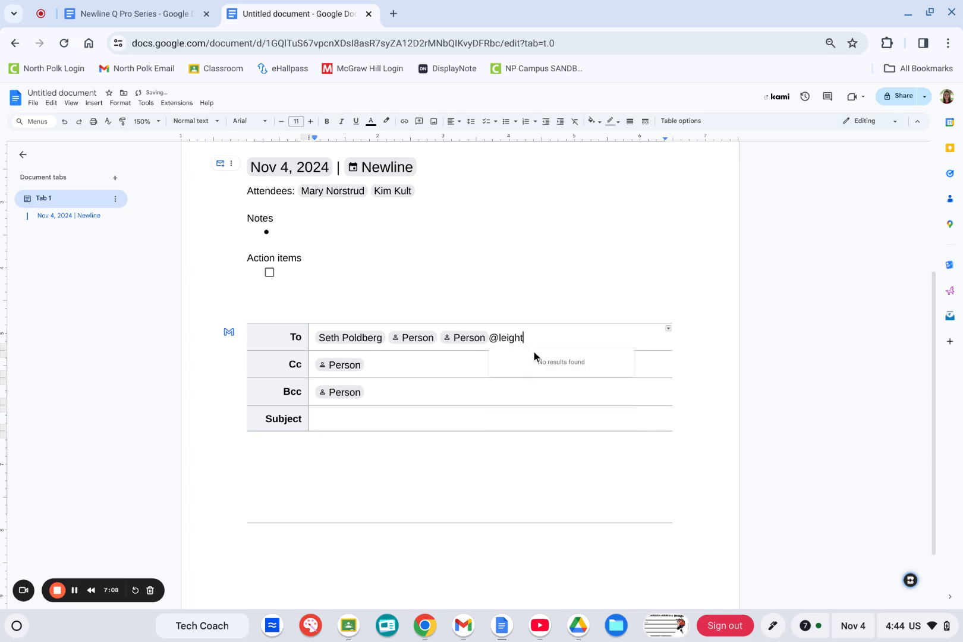
key(BackSpace)
click(531, 382)
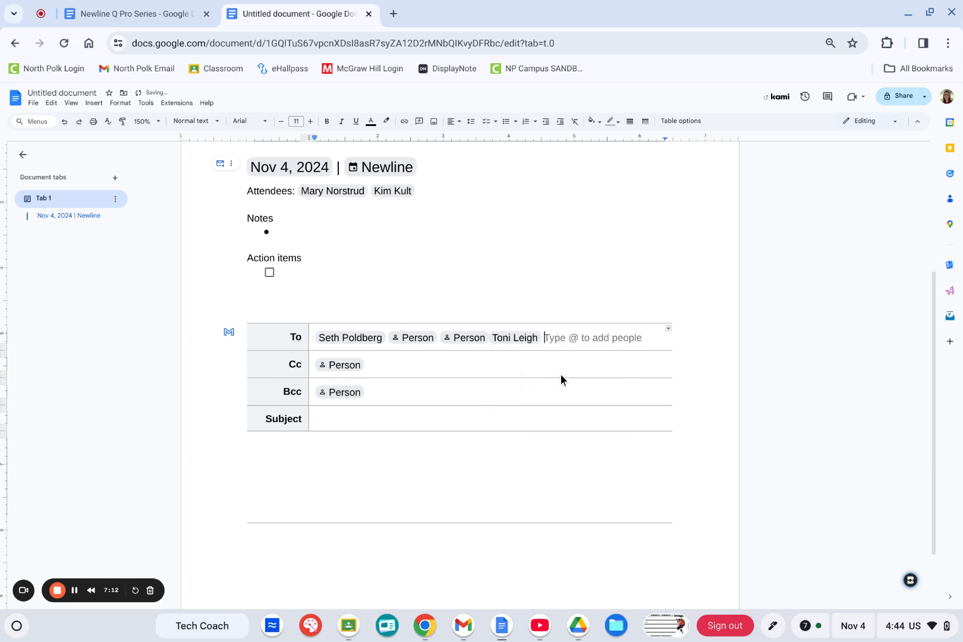
Write "WRiting an email together..." as the message body of the email draft.
click(361, 419)
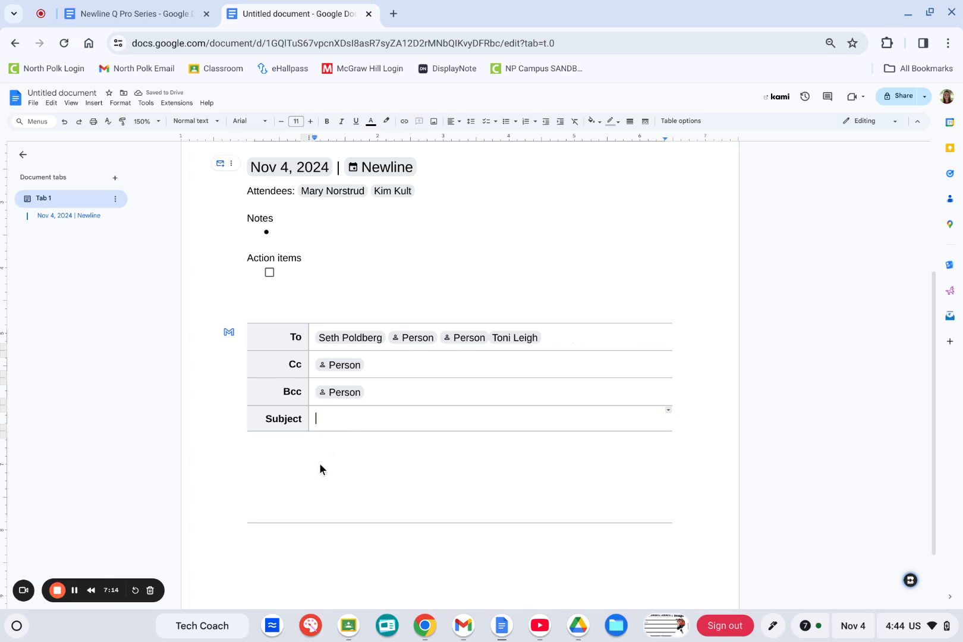
click(297, 471)
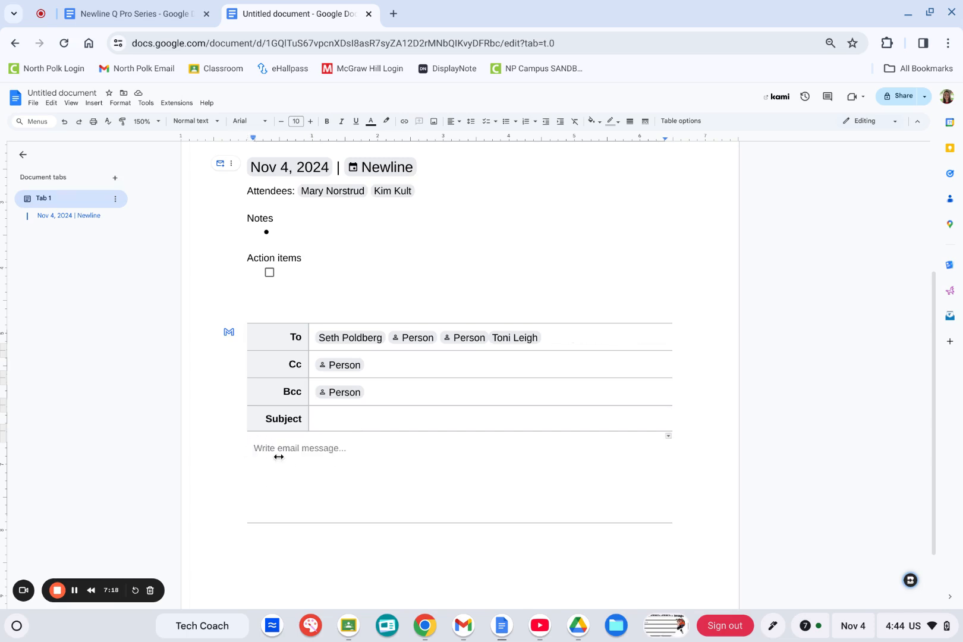
text(WRiting an )
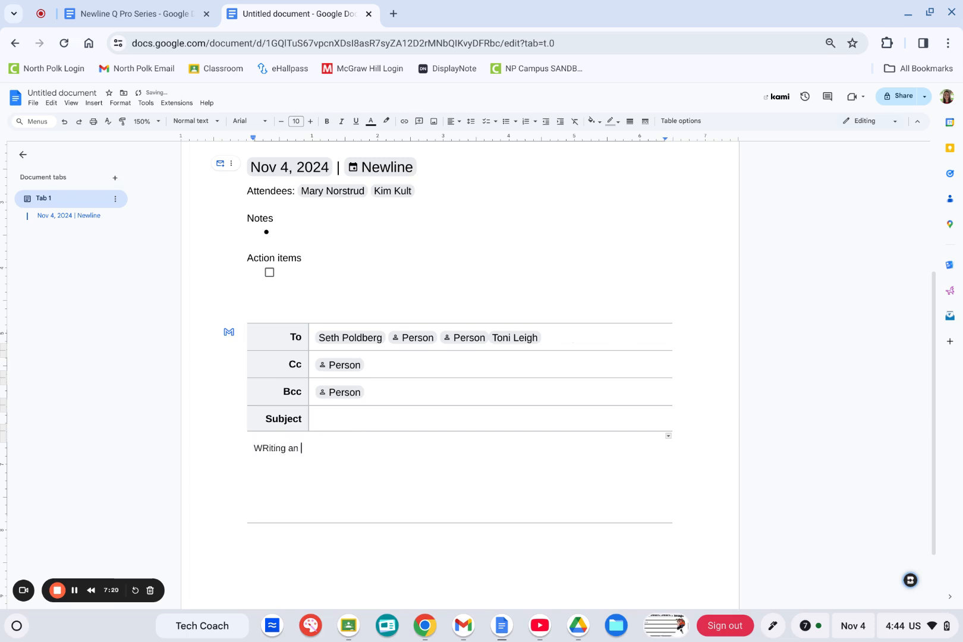
text(email together...)
key(Return)
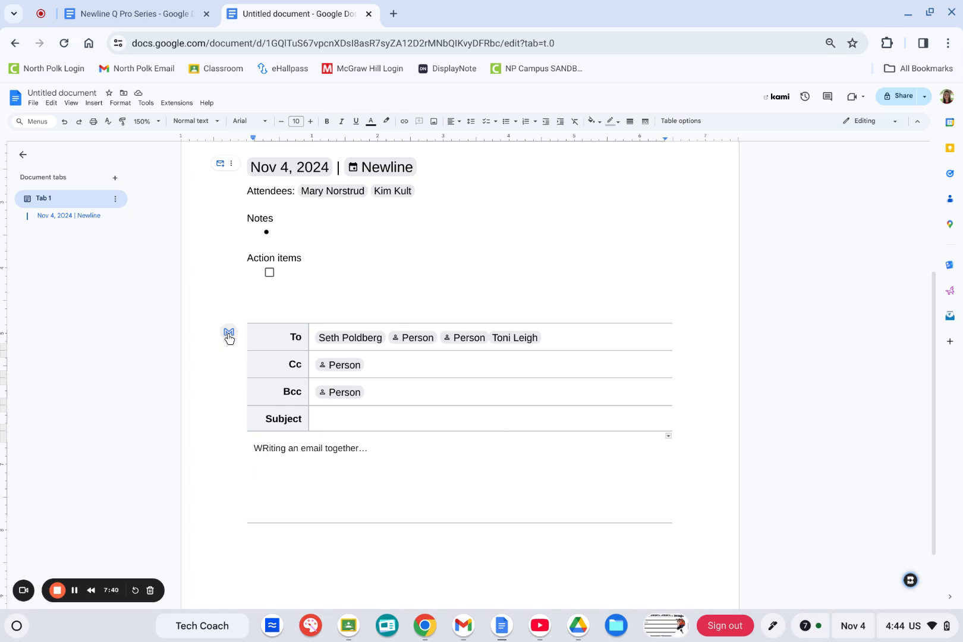
Open the email draft as a new message in Gmail, move its window up and discard the message.
click(229, 336)
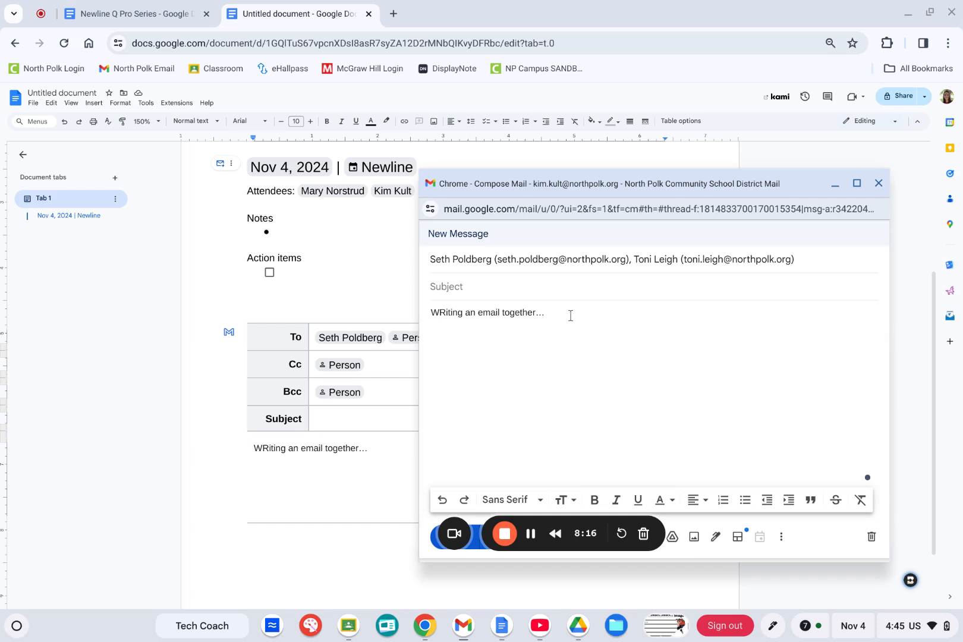
drag(583, 185, 591, 147)
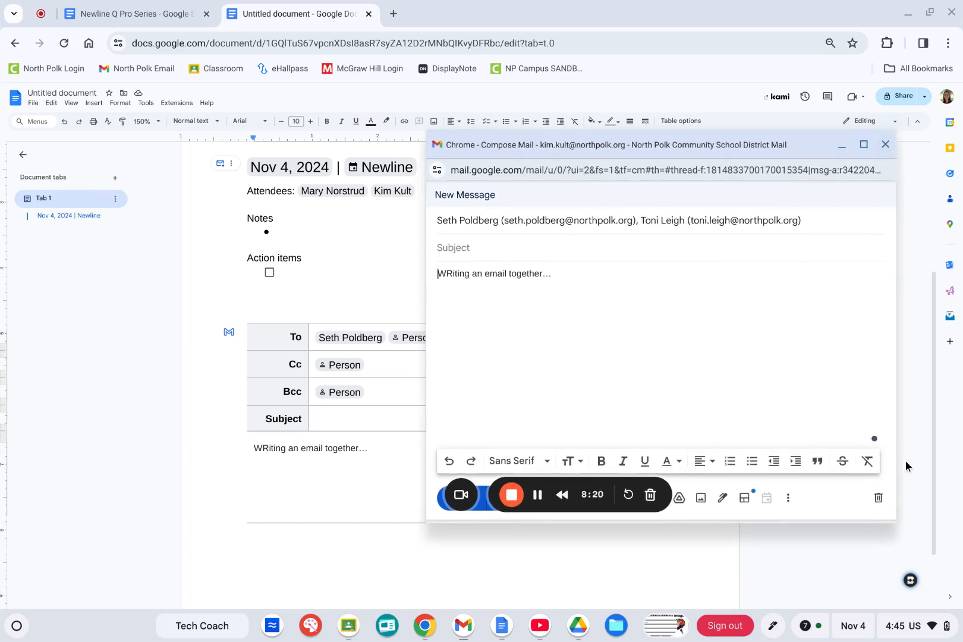
click(878, 498)
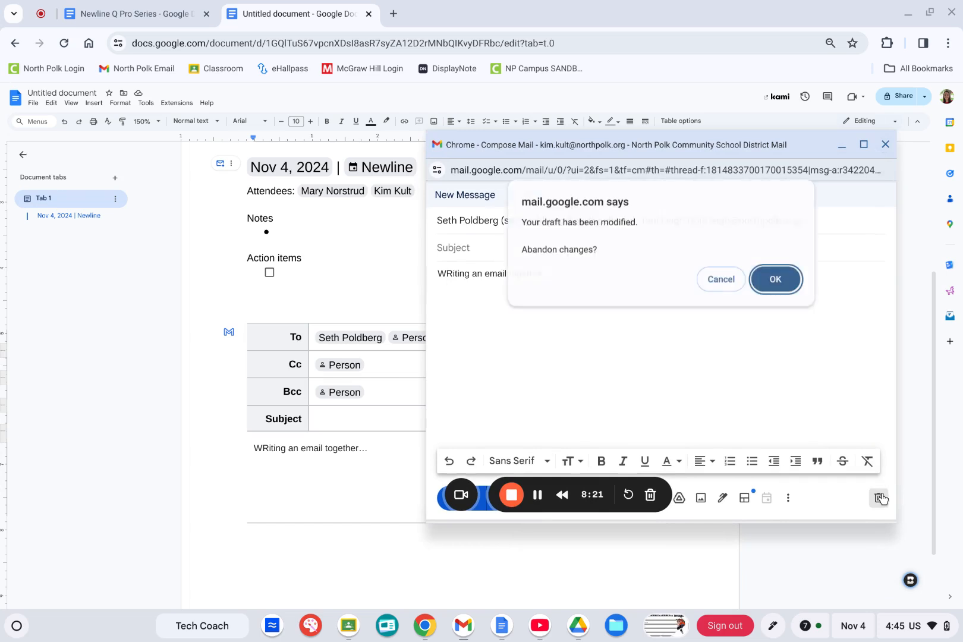
click(776, 281)
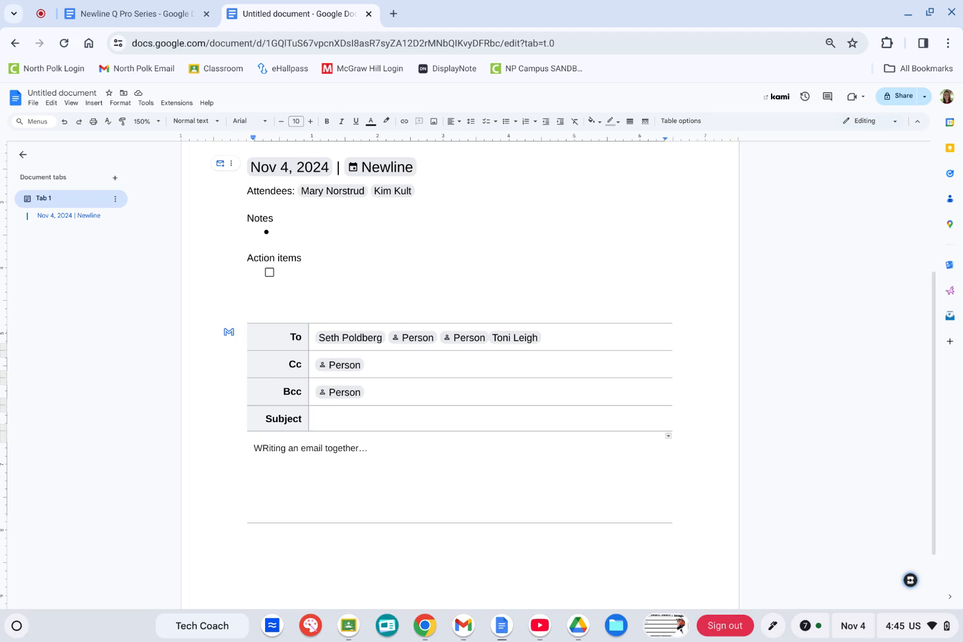
Switch to the Newline Q Pro Series document and set its zoom to 150%.
click(121, 17)
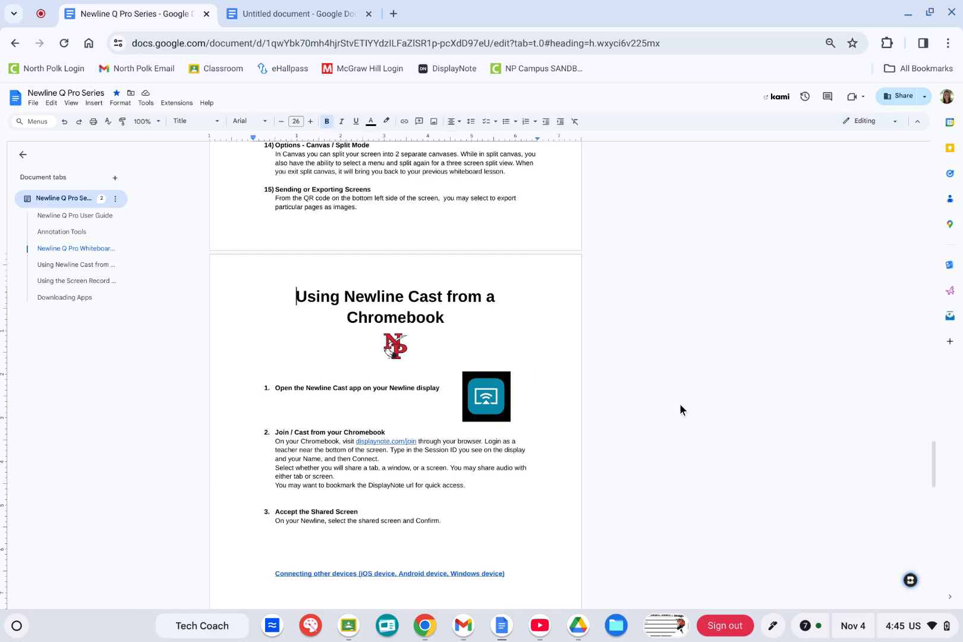
click(158, 122)
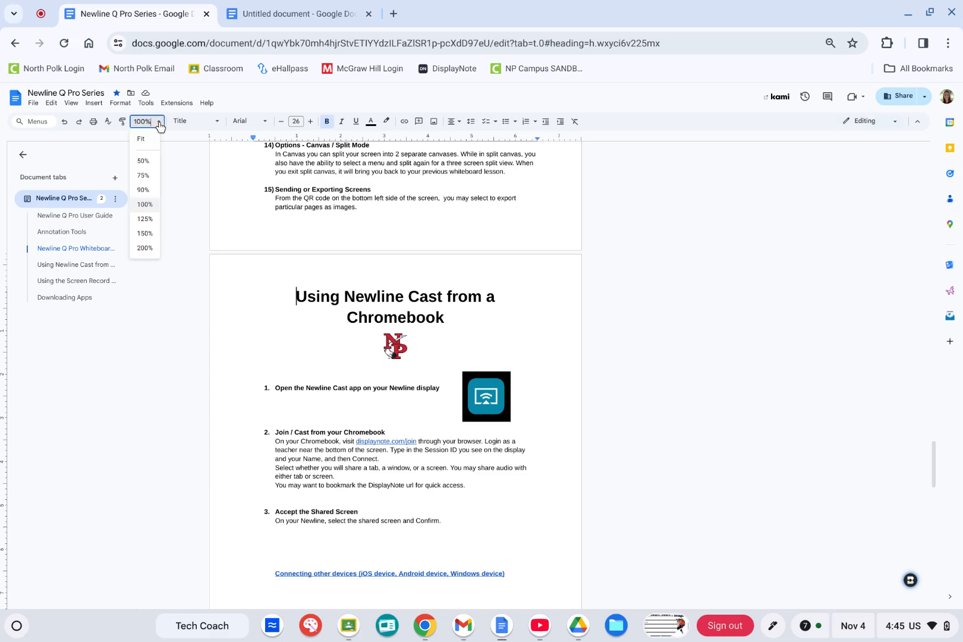
click(159, 122)
click(159, 123)
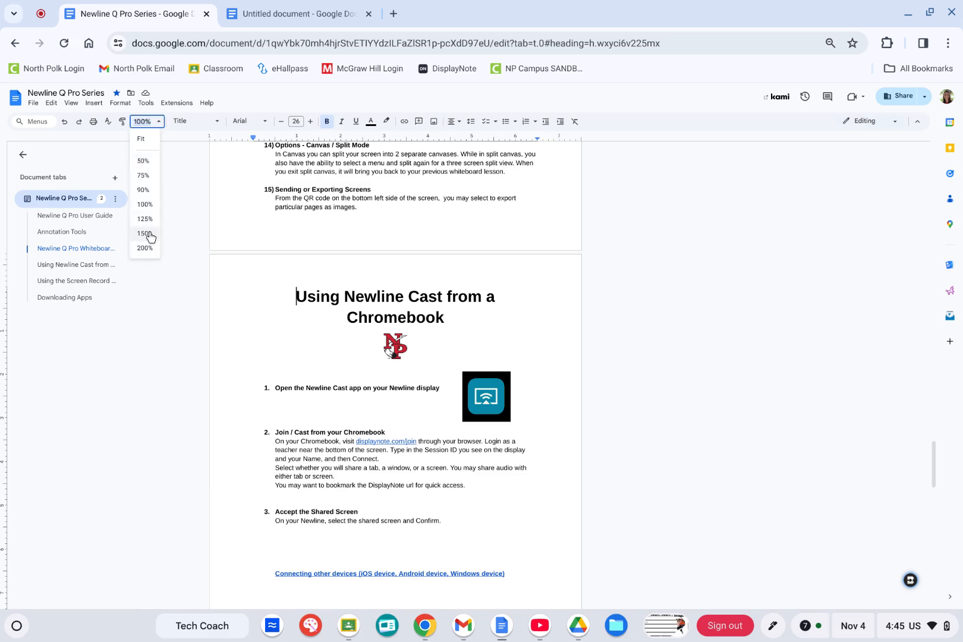
click(145, 234)
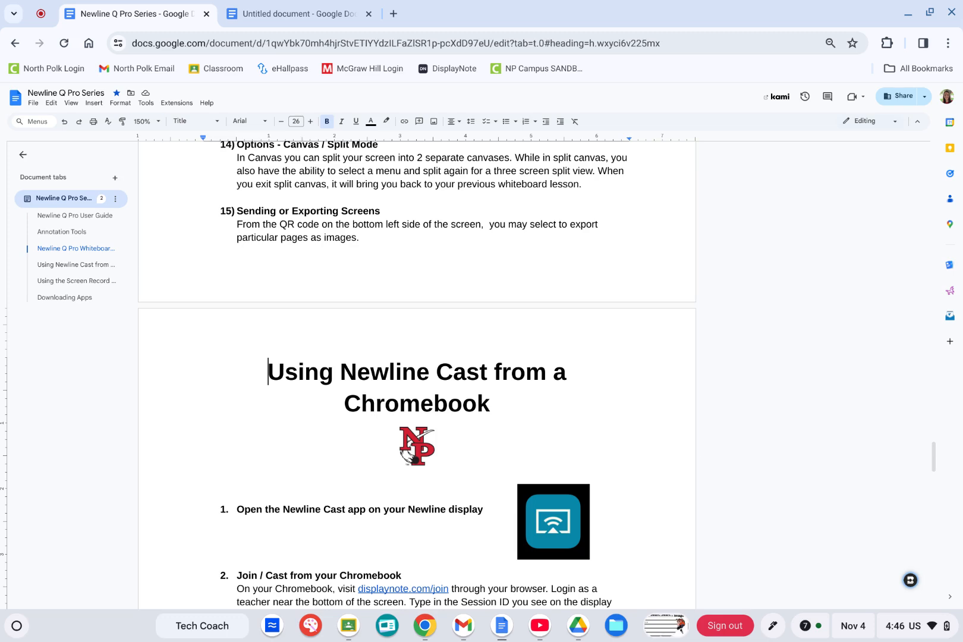
Look through the pages of the Newline Q Pro Series document and return to its Newline Q Pro User Guide title page.
click(159, 122)
scroll(703, 451, up, 3)
scroll(927, 427, up, 12)
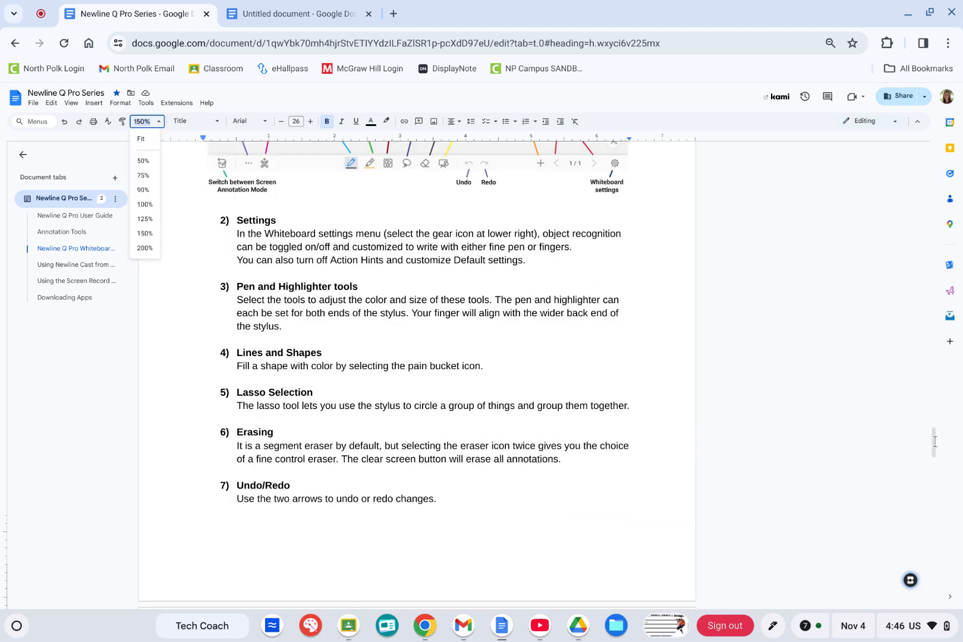
drag(933, 442, 935, 390)
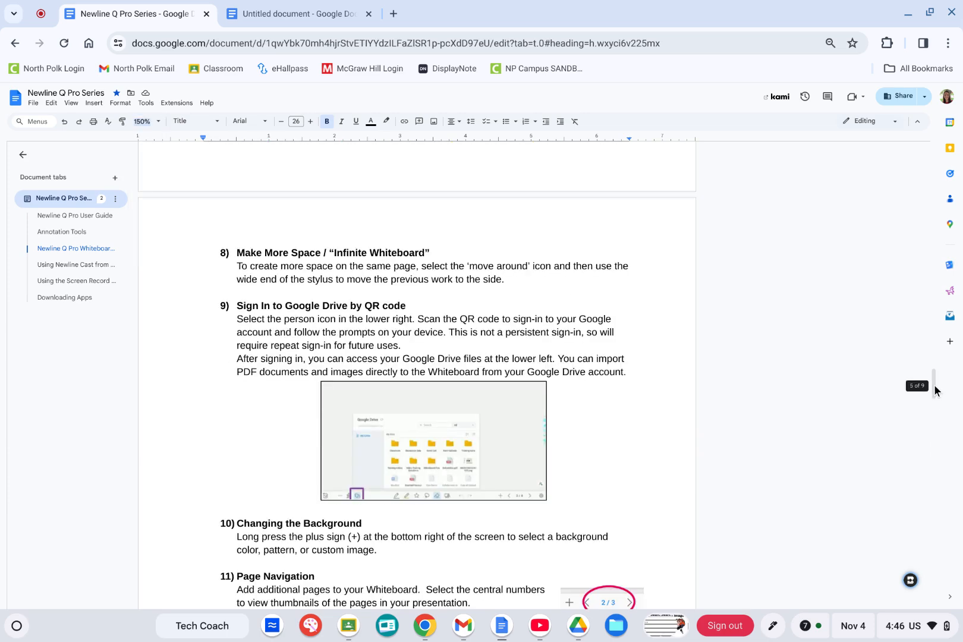
scroll(930, 310, down, 5)
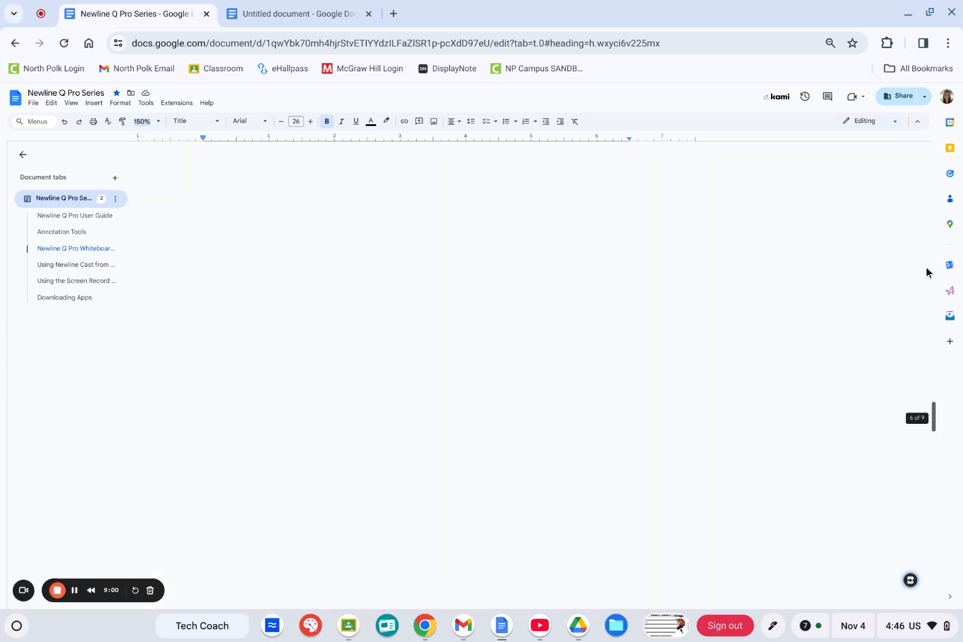
scroll(923, 218, up, 10)
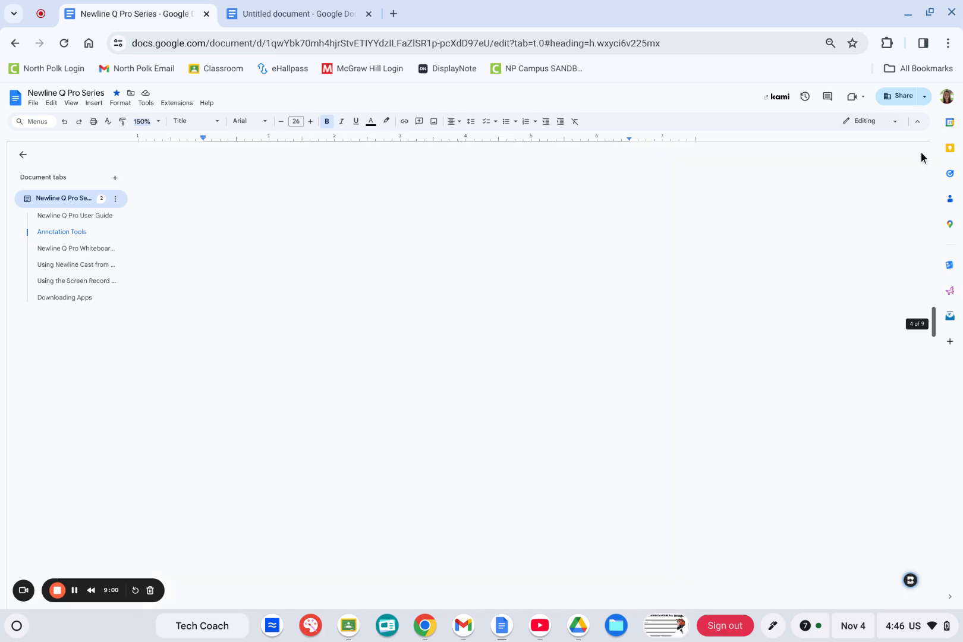
scroll(662, 262, up, 3)
scroll(619, 284, up, 10)
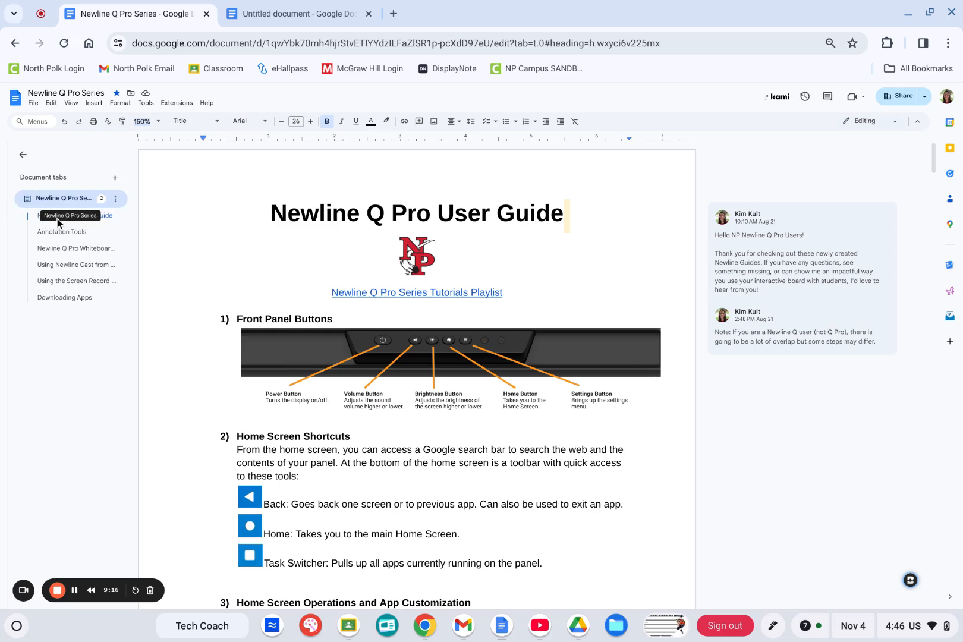
Jump to the Using Newline Cast heading, then browse the long document back through the User Guide pages to Annotation Tools.
click(62, 265)
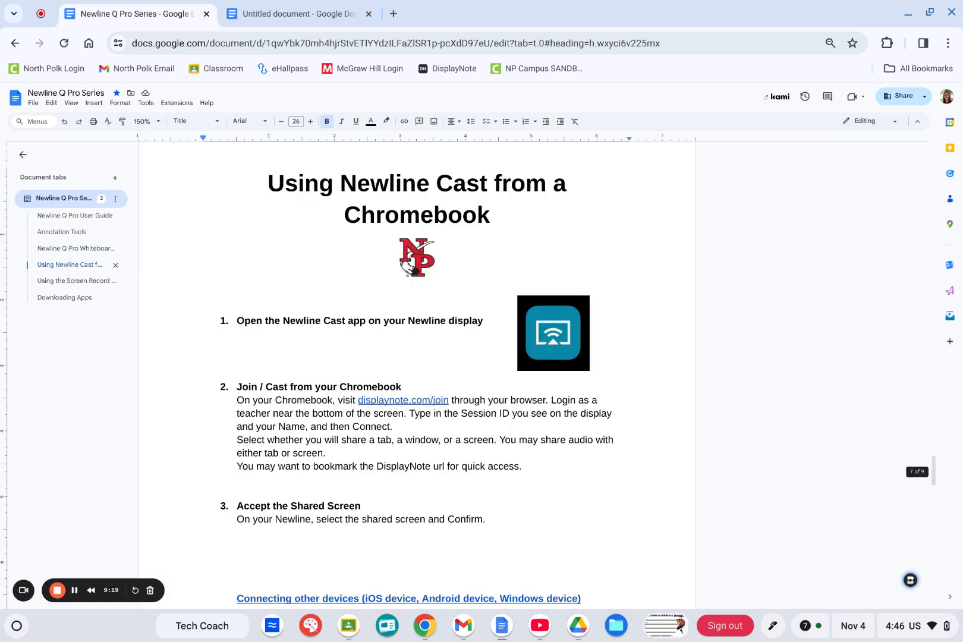
scroll(491, 408, down, 5)
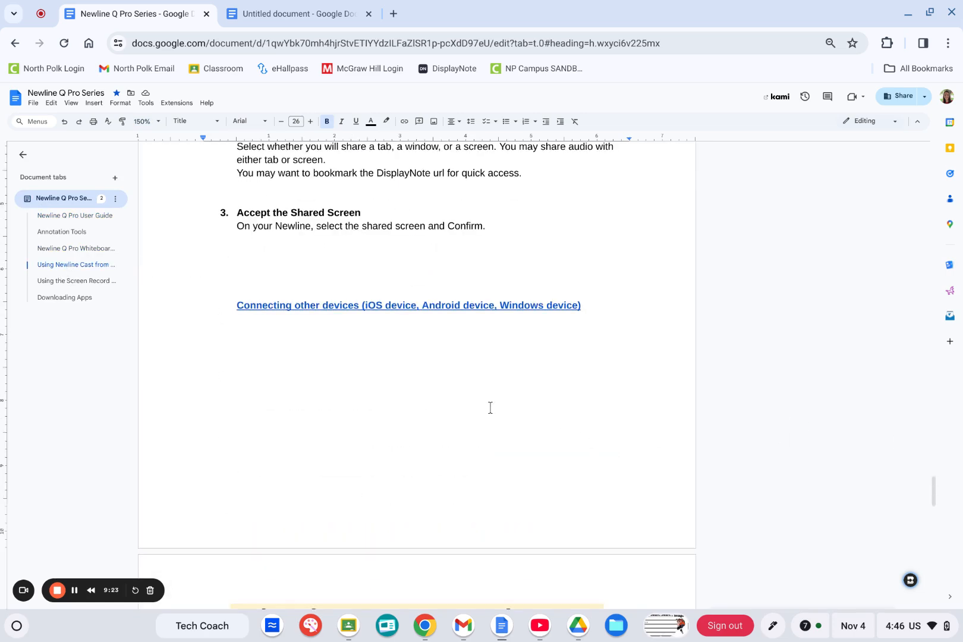
scroll(491, 408, down, 5)
scroll(456, 394, up, 20)
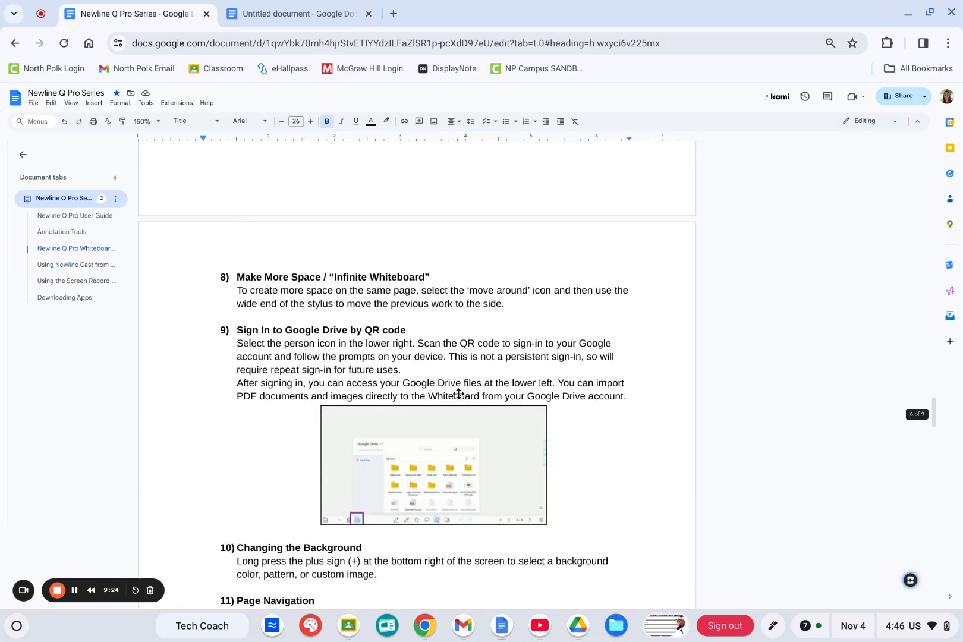
scroll(458, 394, up, 20)
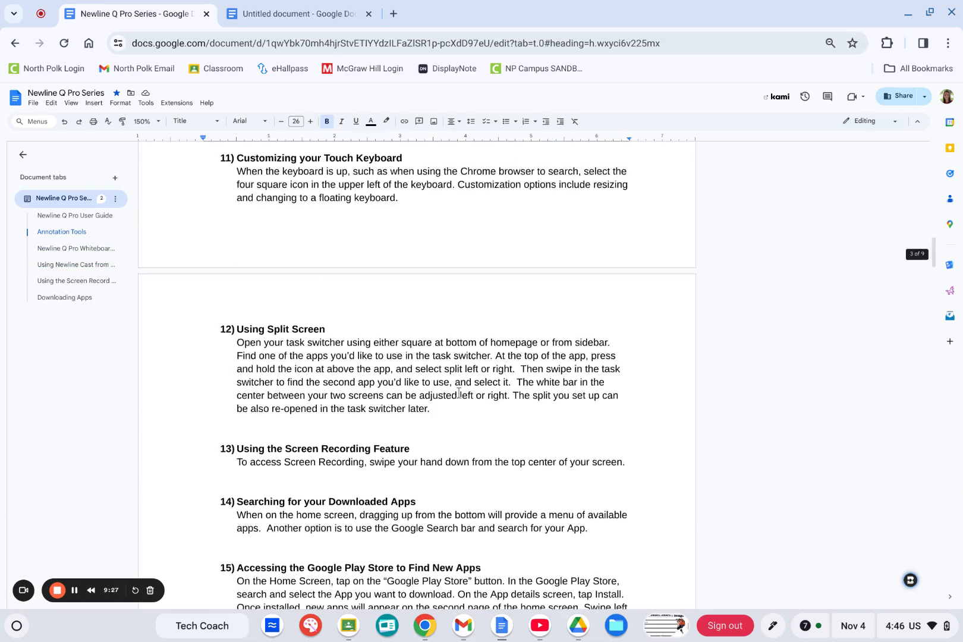
scroll(459, 394, up, 20)
scroll(466, 388, down, 20)
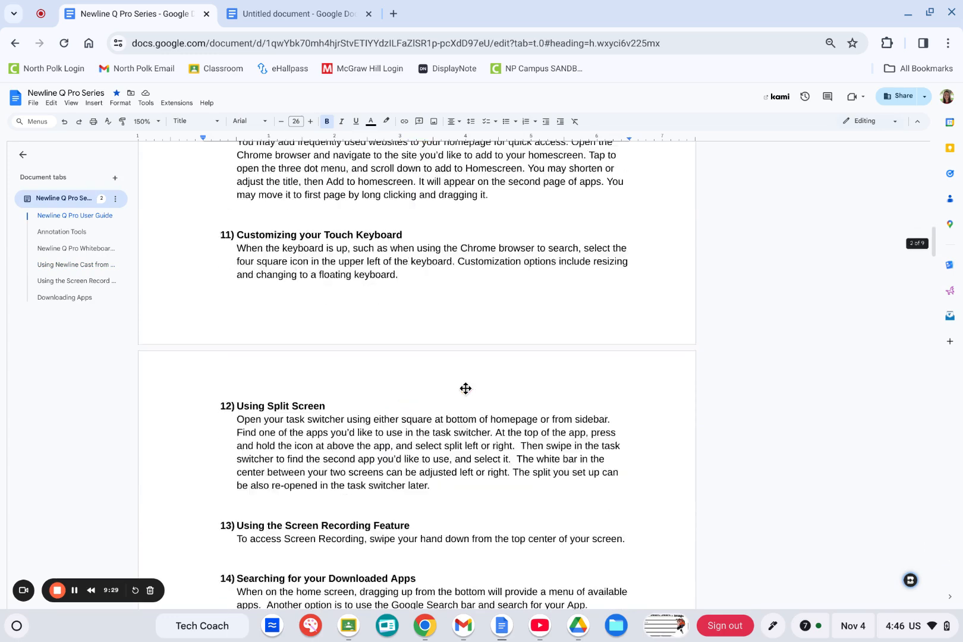
scroll(466, 388, down, 7)
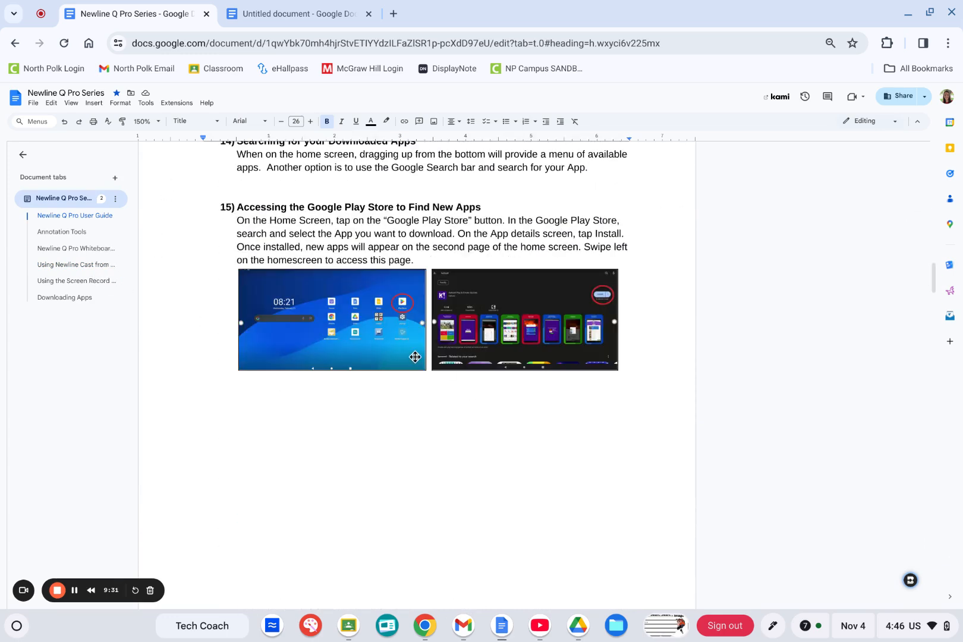
scroll(415, 357, down, 8)
scroll(344, 239, up, 1)
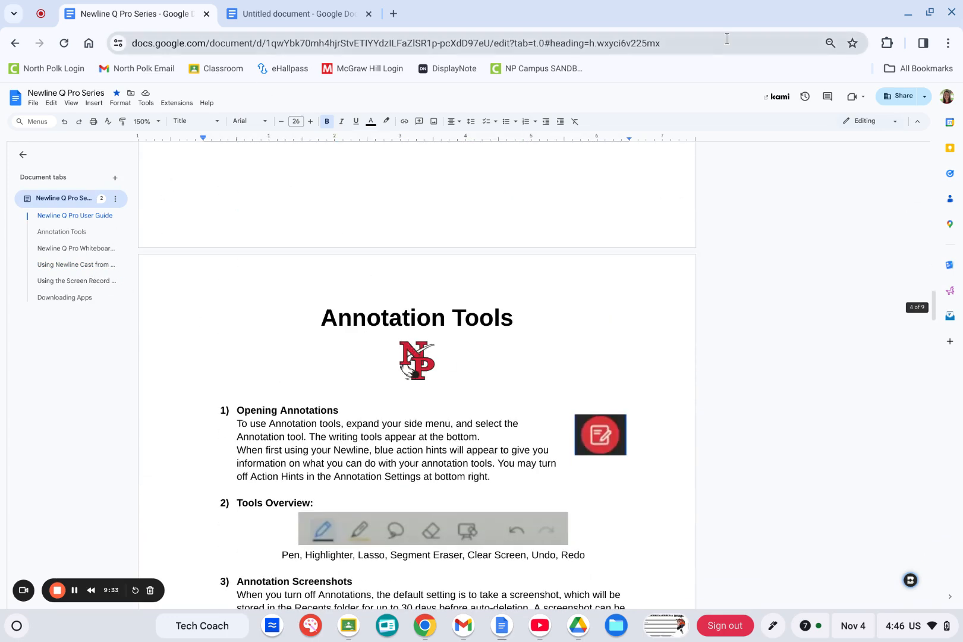
Switch to the Newline Q Pro Series Tabbed User Guides document, maximize its window and open the Newline Q Pro User Guide tab.
key(alt+bracketleft)
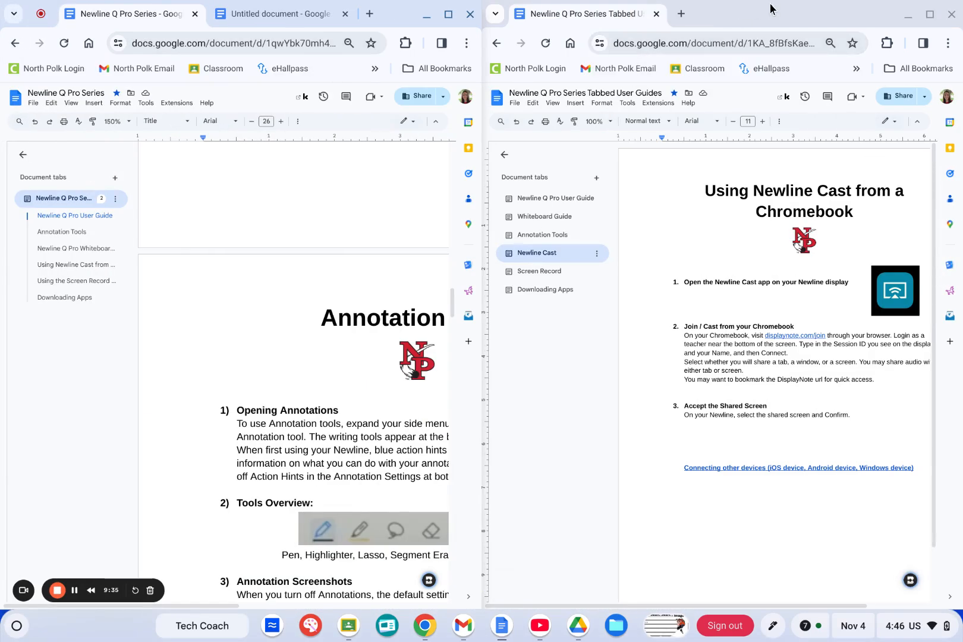
click(929, 13)
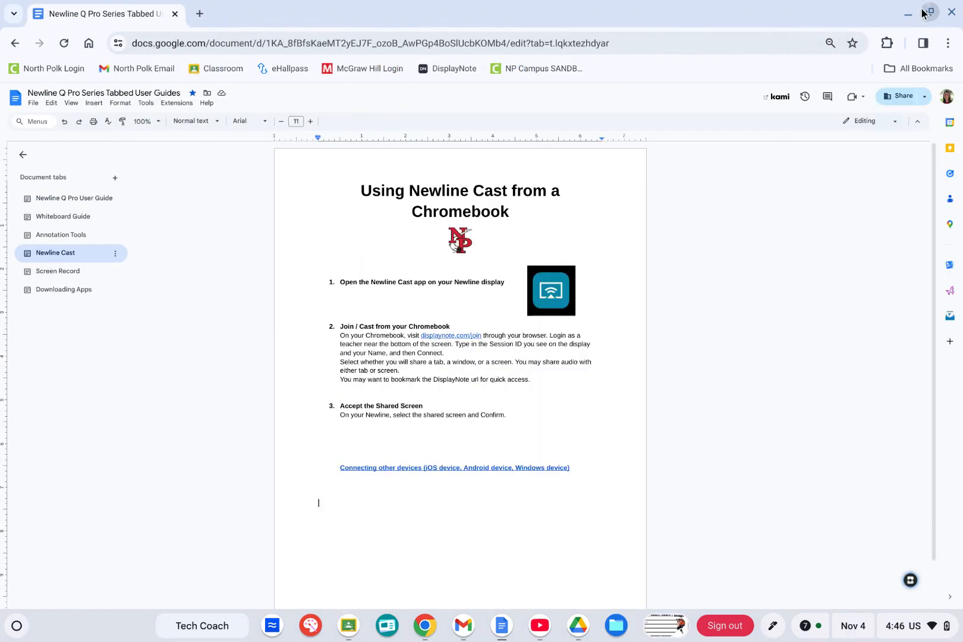
click(47, 202)
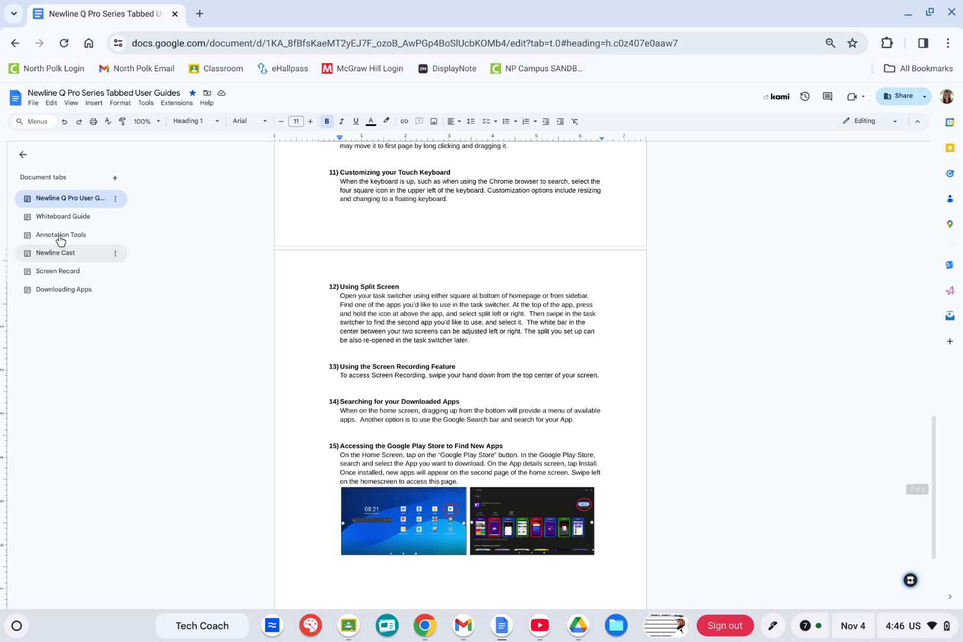
View the Newline Cast, Screen Record and Annotation Tools document tabs, and return to the Newline Q Pro User Guide tab.
click(55, 255)
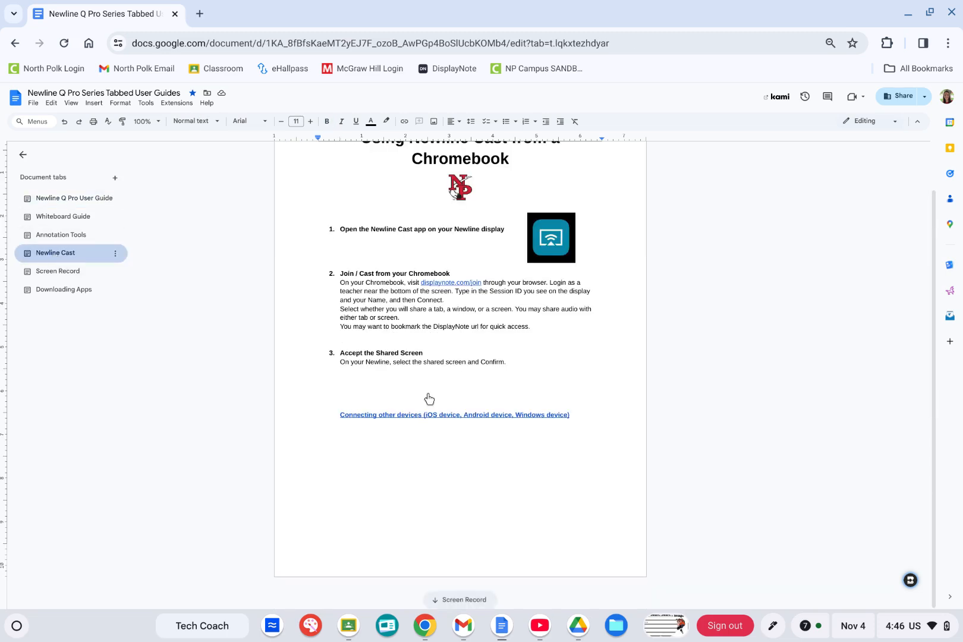
scroll(596, 417, up, 1)
scroll(425, 347, up, 2)
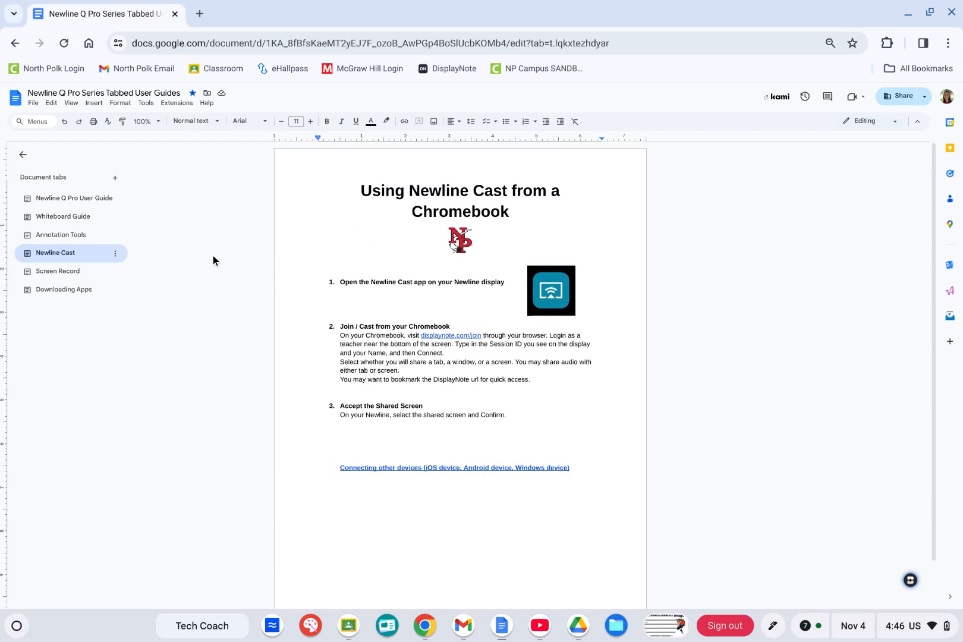
click(72, 274)
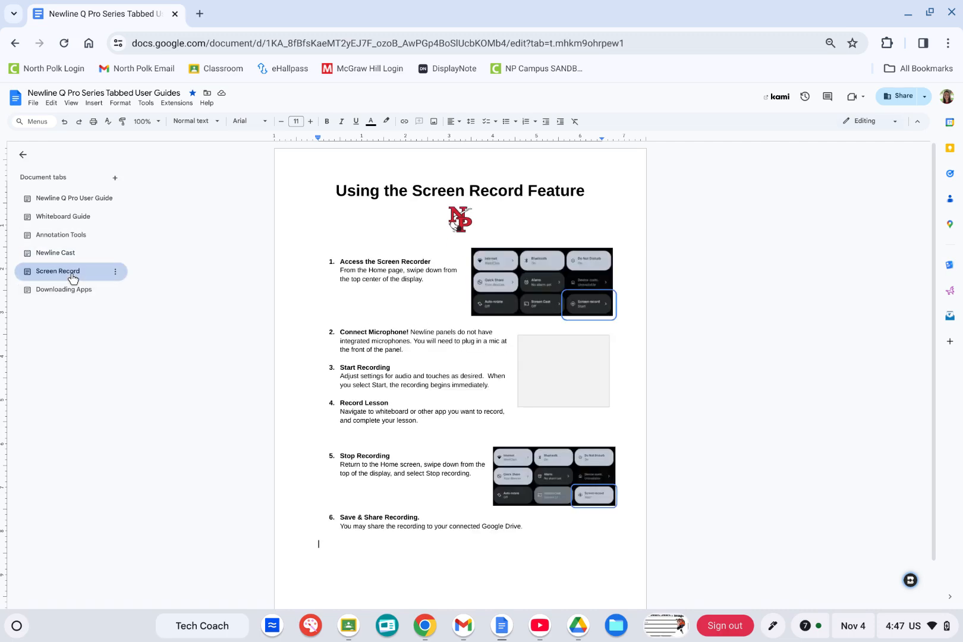
click(64, 239)
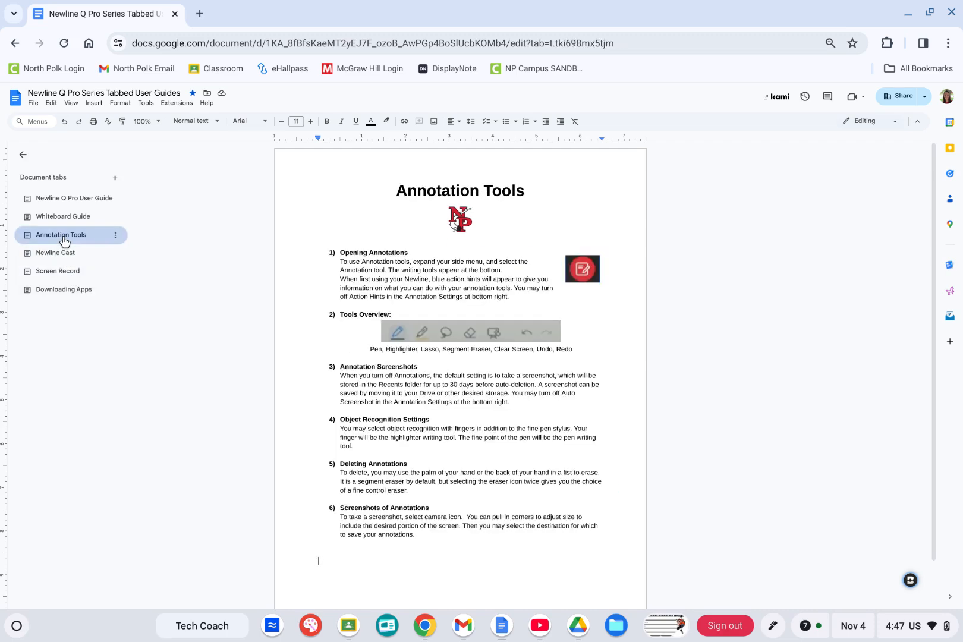
scroll(261, 369, down, 1)
scroll(254, 371, up, 1)
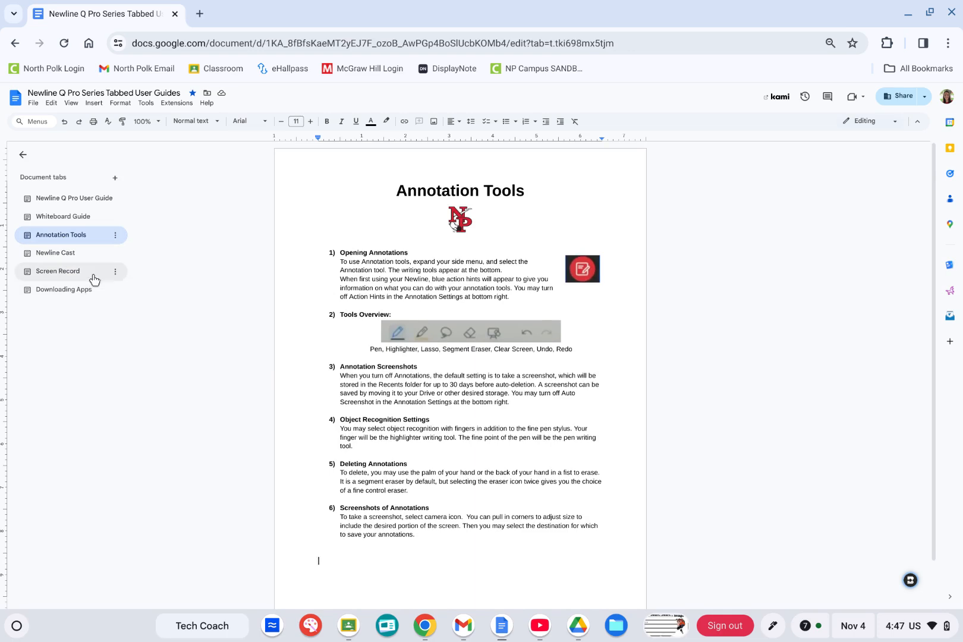
click(65, 200)
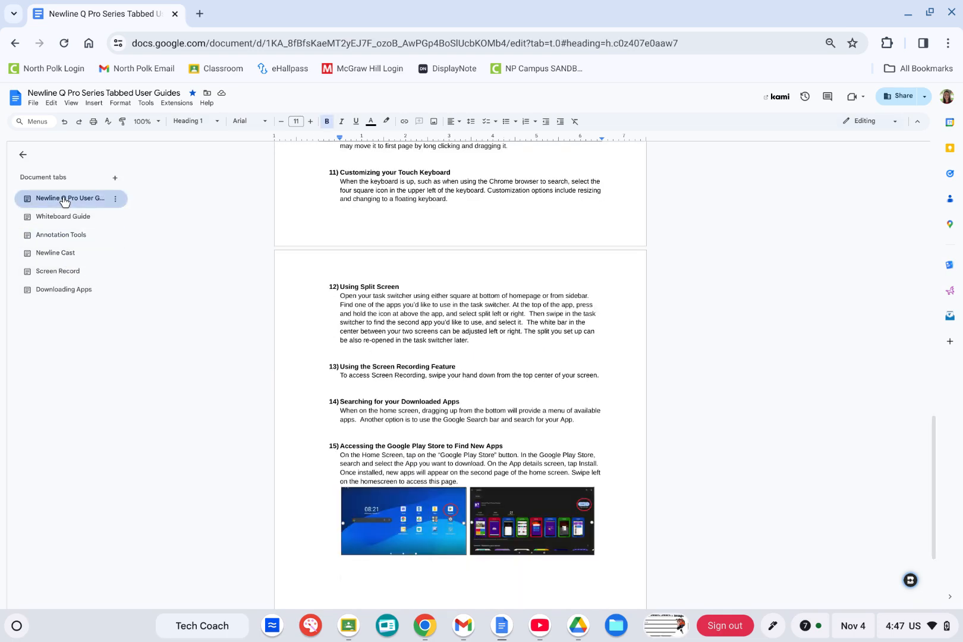